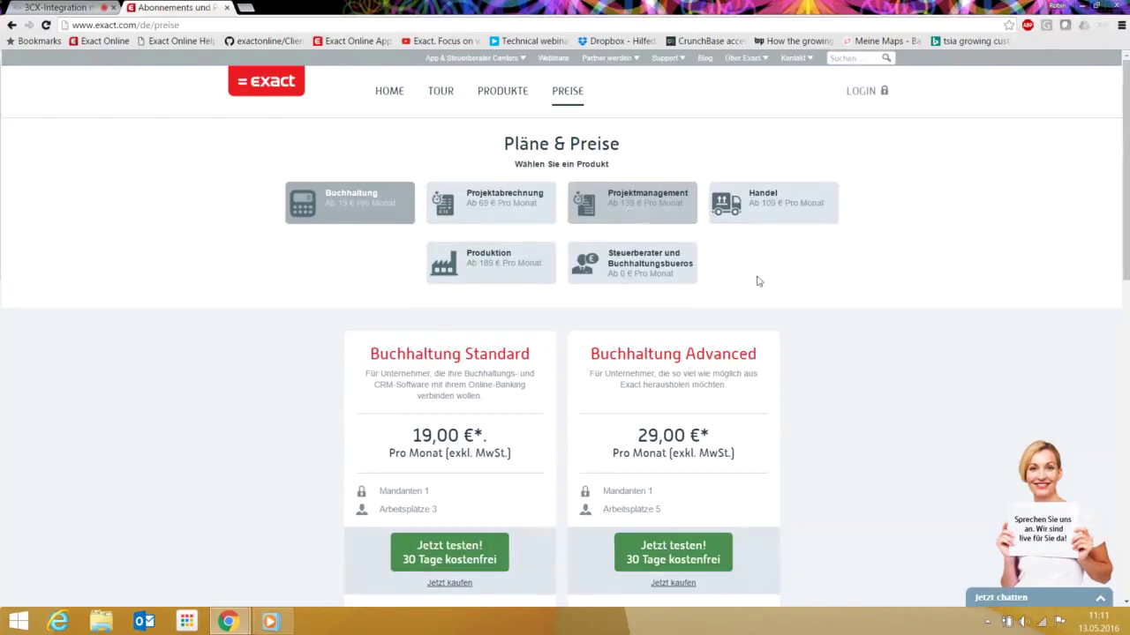
Show the Handel pricing plans and start the purchase of the Handel Standard subscription
click(781, 214)
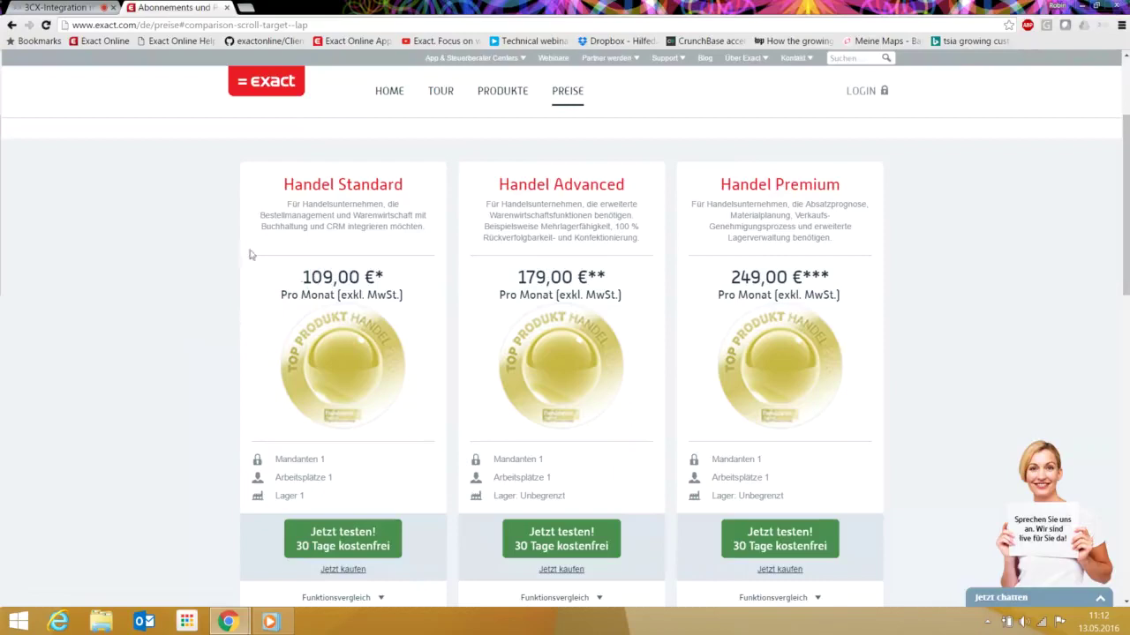
scroll(212, 331, down, 1)
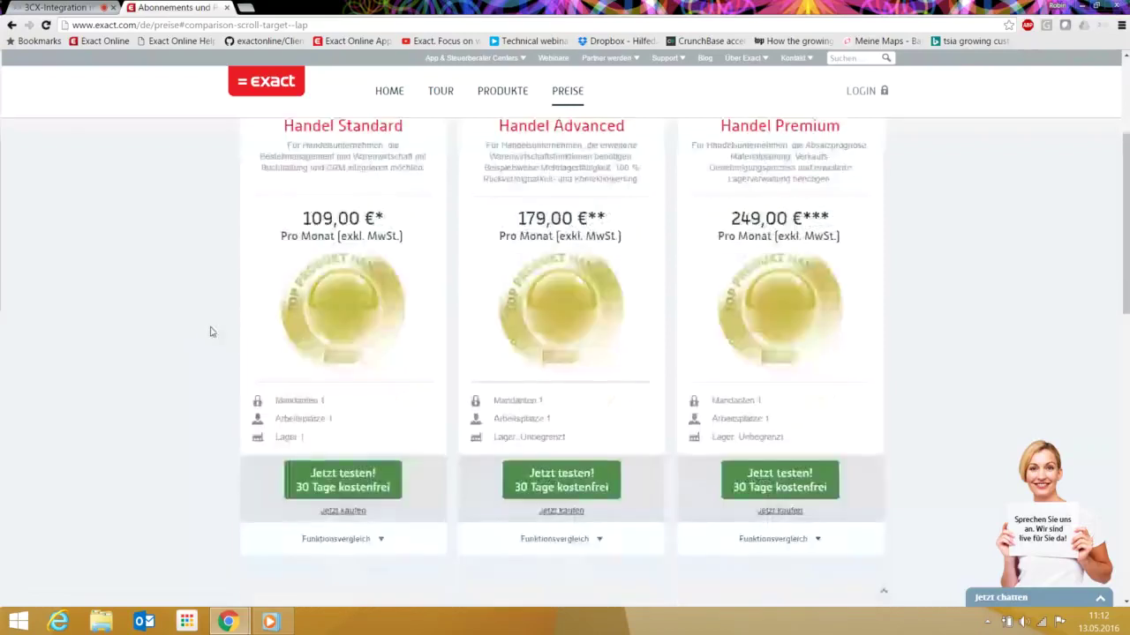
click(353, 513)
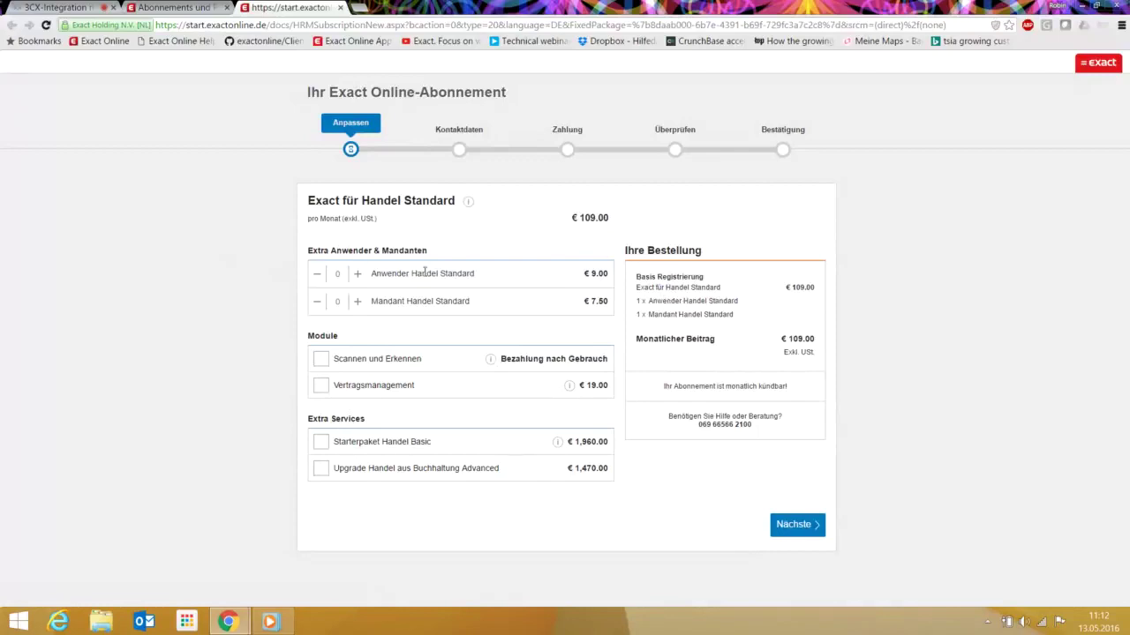
Add 5 extra Anwender Handel Standard and 1 extra Mandant Handel Standard to the subscription order
click(357, 274)
click(357, 275)
click(357, 274)
click(358, 275)
click(358, 275)
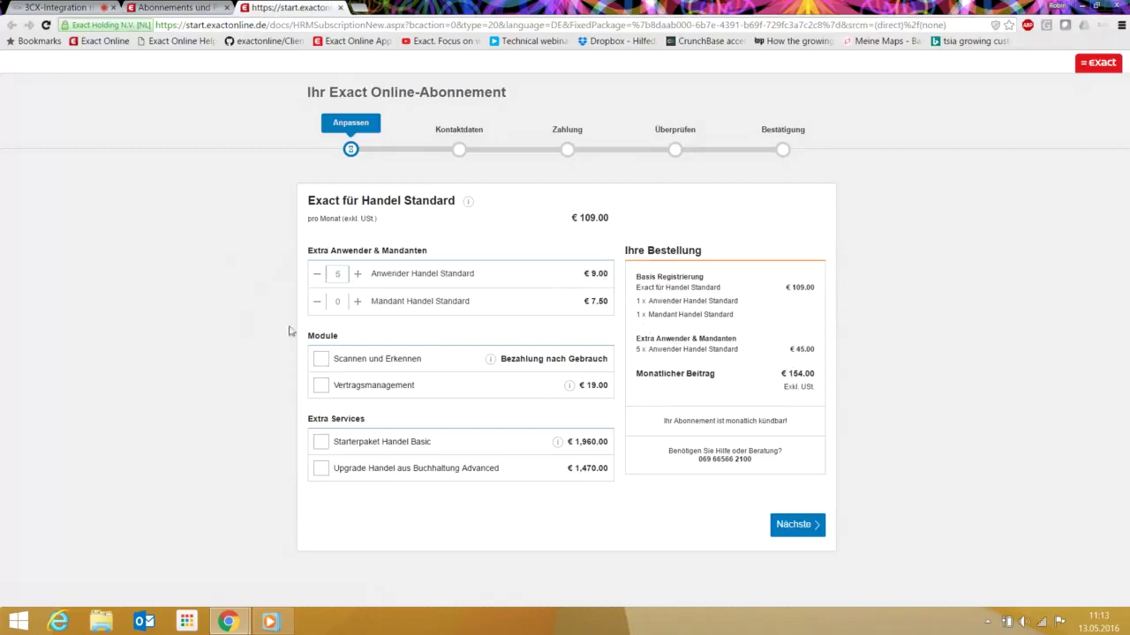
click(357, 302)
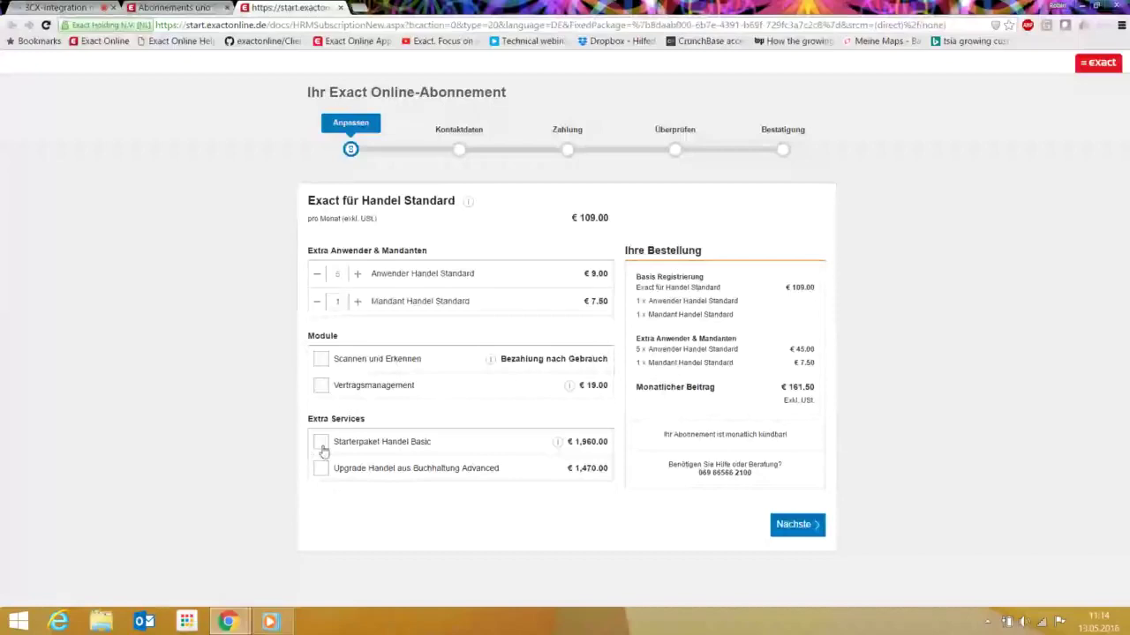
Return to the Pläne & Preise page and review the plan for Steuerberater und Buchhaltungsbüros
click(174, 8)
scroll(495, 269, up, 3)
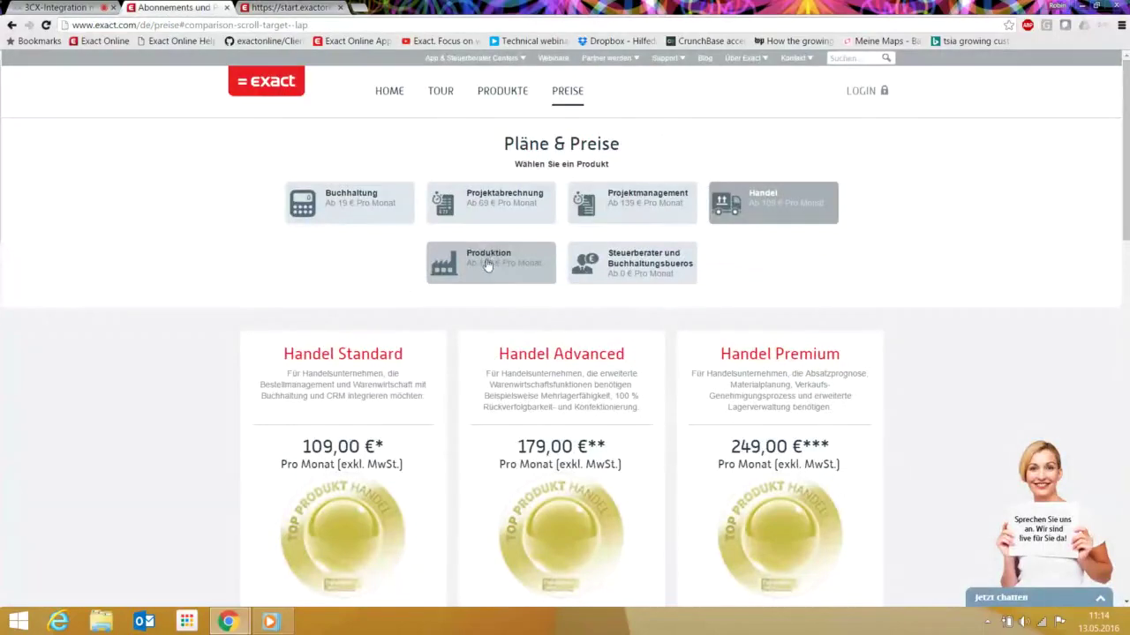
click(670, 272)
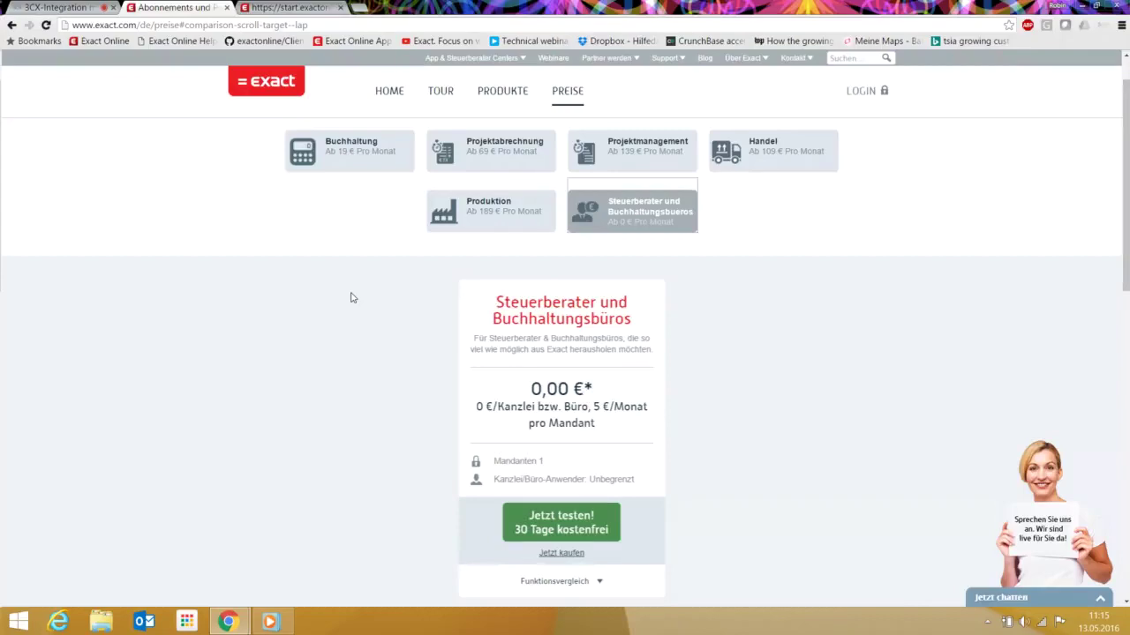
scroll(340, 302, up, 1)
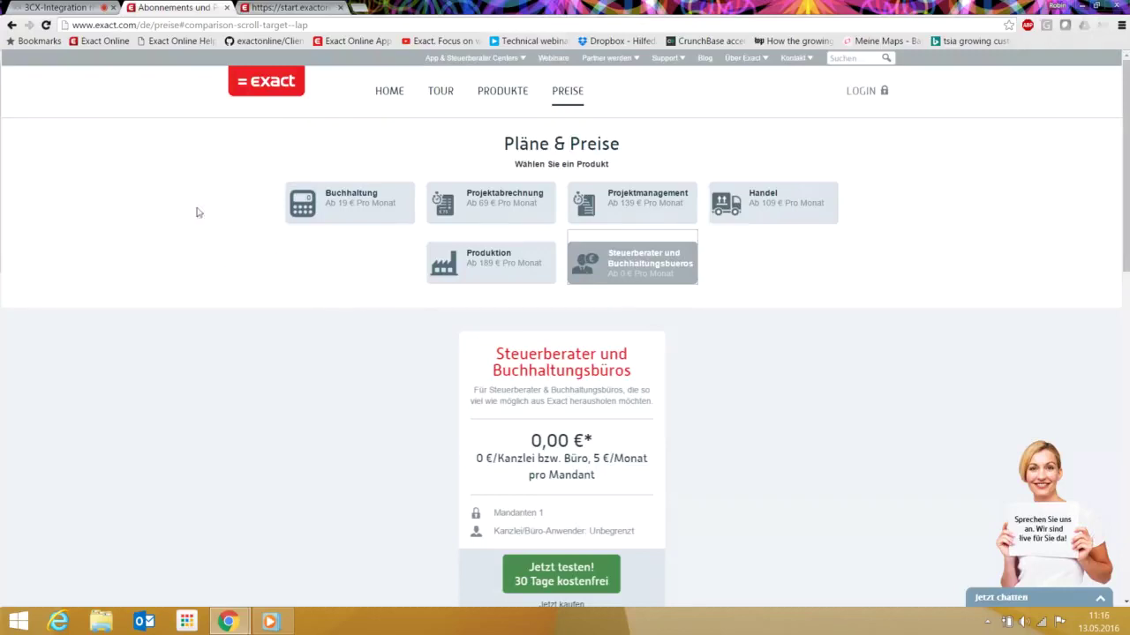
Open the Exact Online login page in a new browser tab and sign in with the prefilled credentials
click(360, 8)
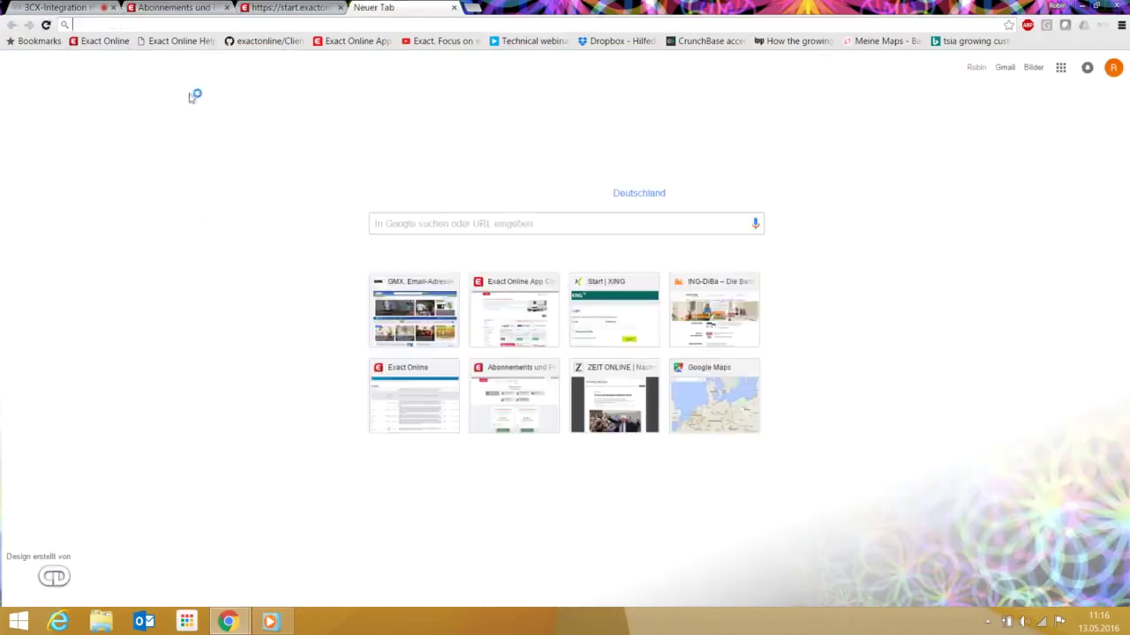
click(98, 41)
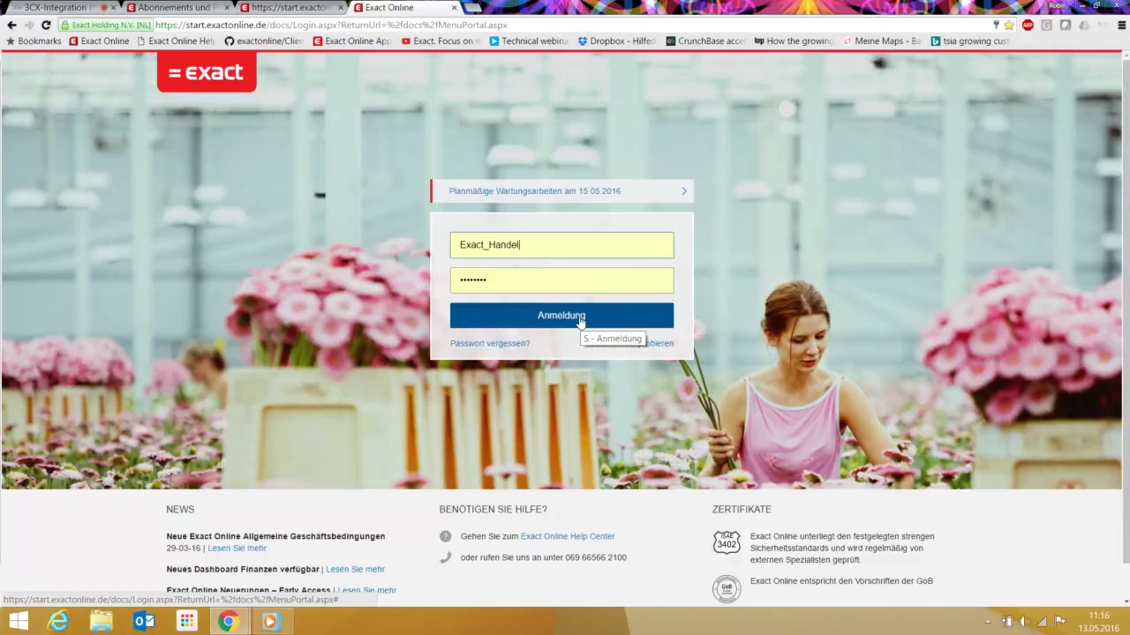
click(504, 323)
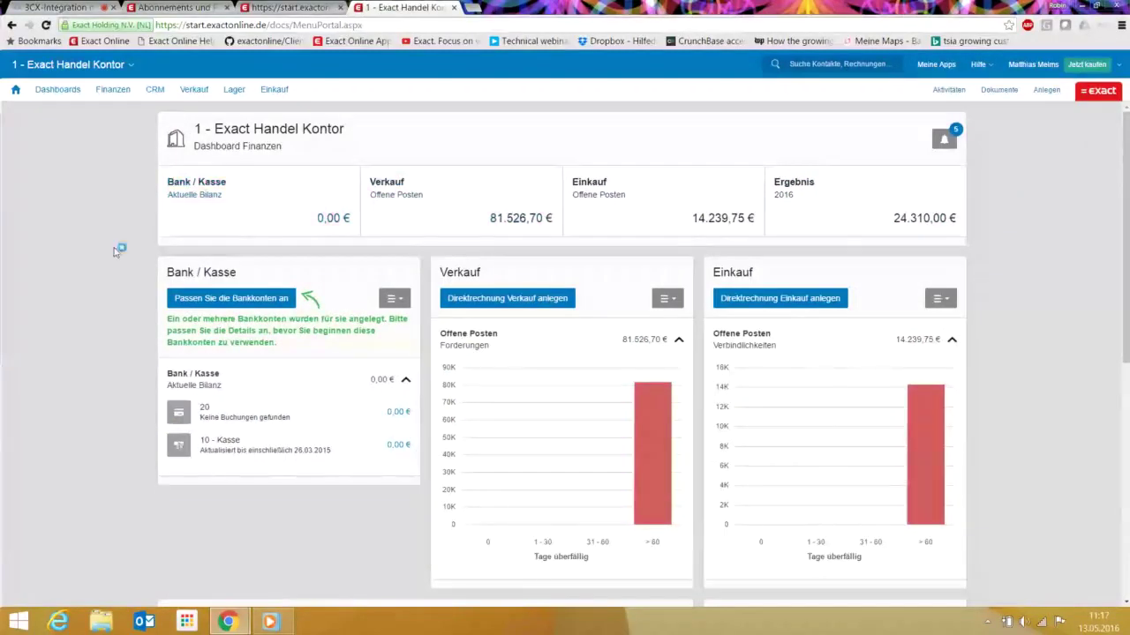
Examine the finance dashboard and the due-date analysis behind the Verkauf bar for items over 60 days overdue, returning to the dashboard
scroll(113, 252, down, 1)
scroll(113, 252, down, 1)
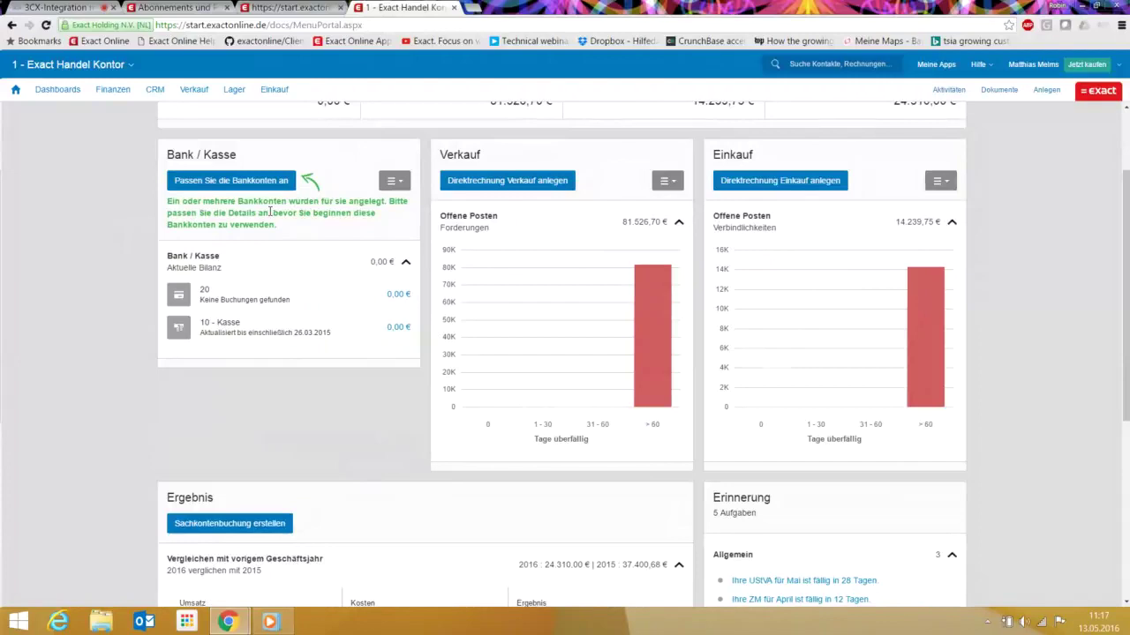
click(221, 181)
mouse_move(659, 302)
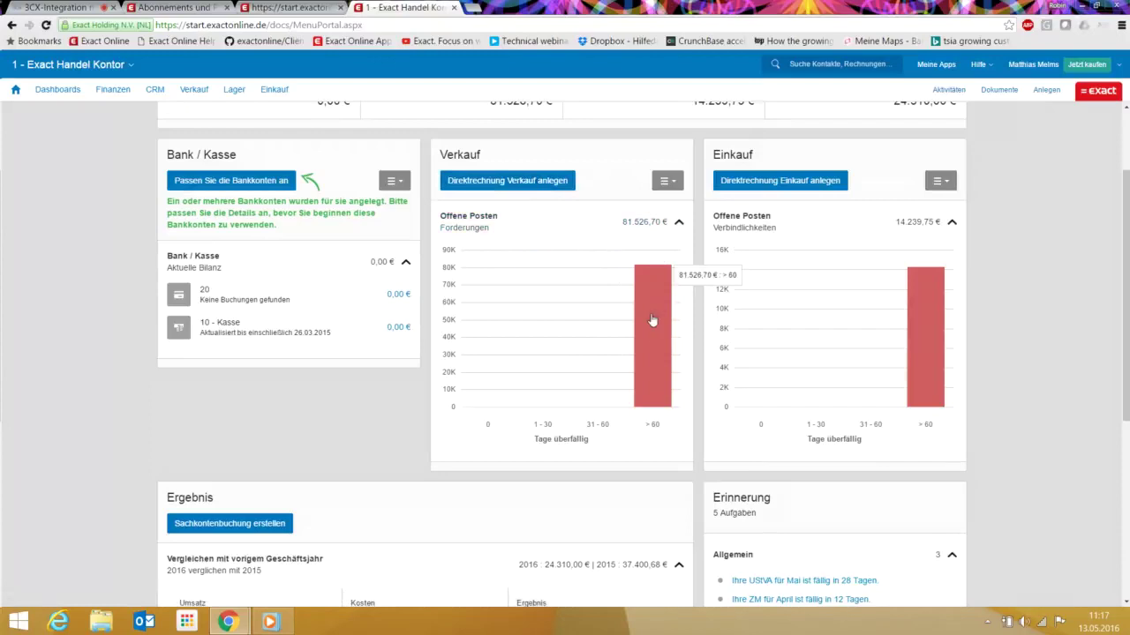
click(653, 320)
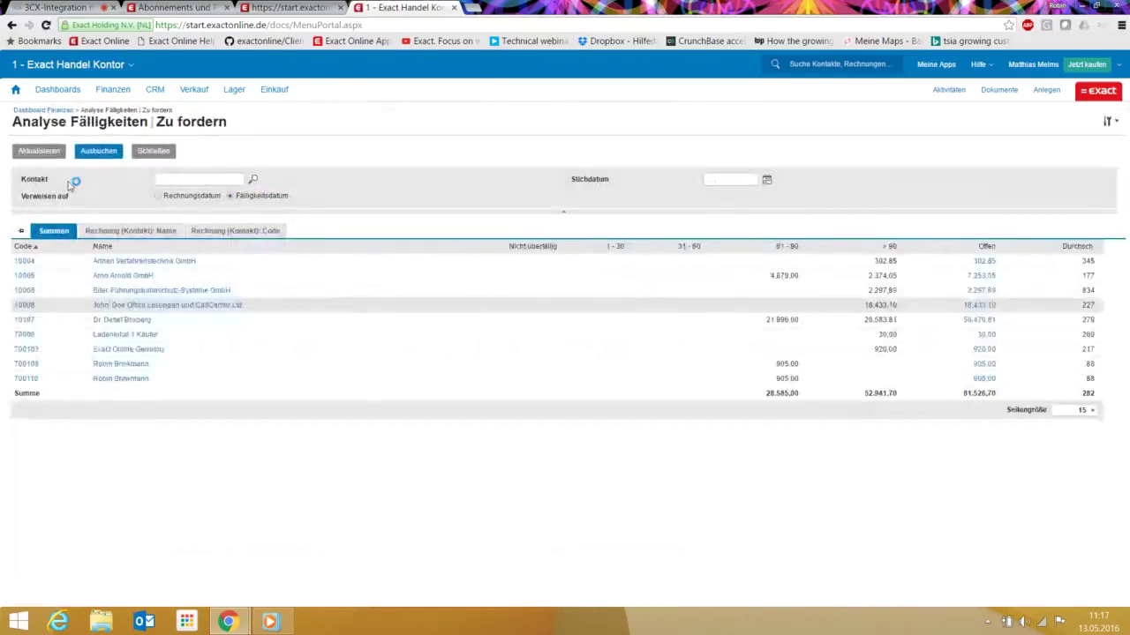
click(10, 25)
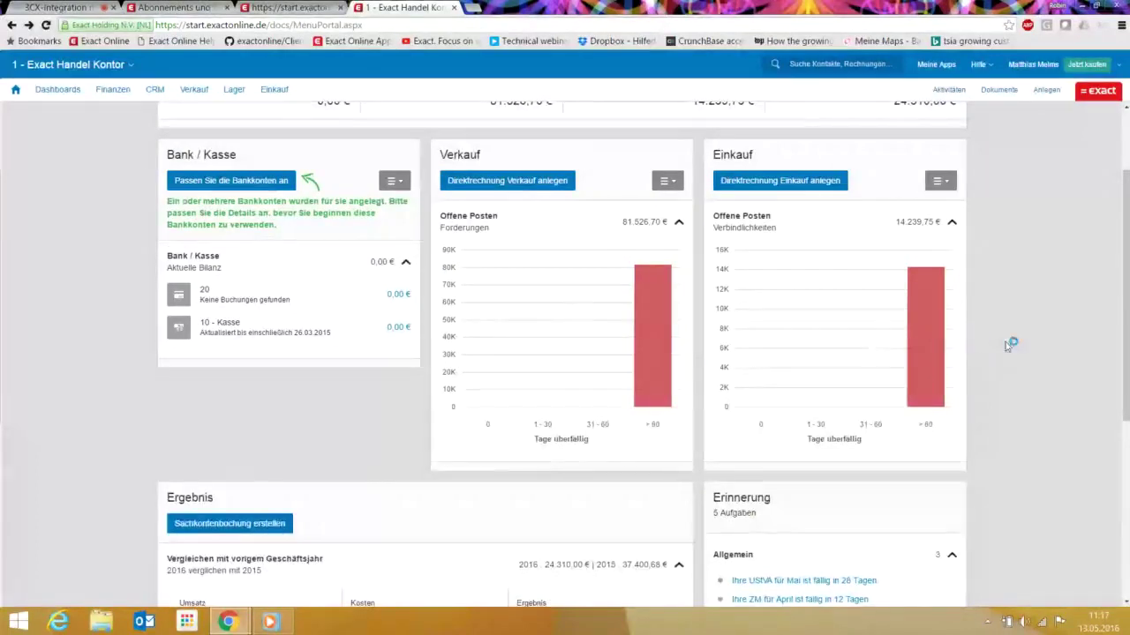
Review the Ergebnis comparison and the Erinnerung tasks further down the finance dashboard
scroll(1014, 351, down, 1)
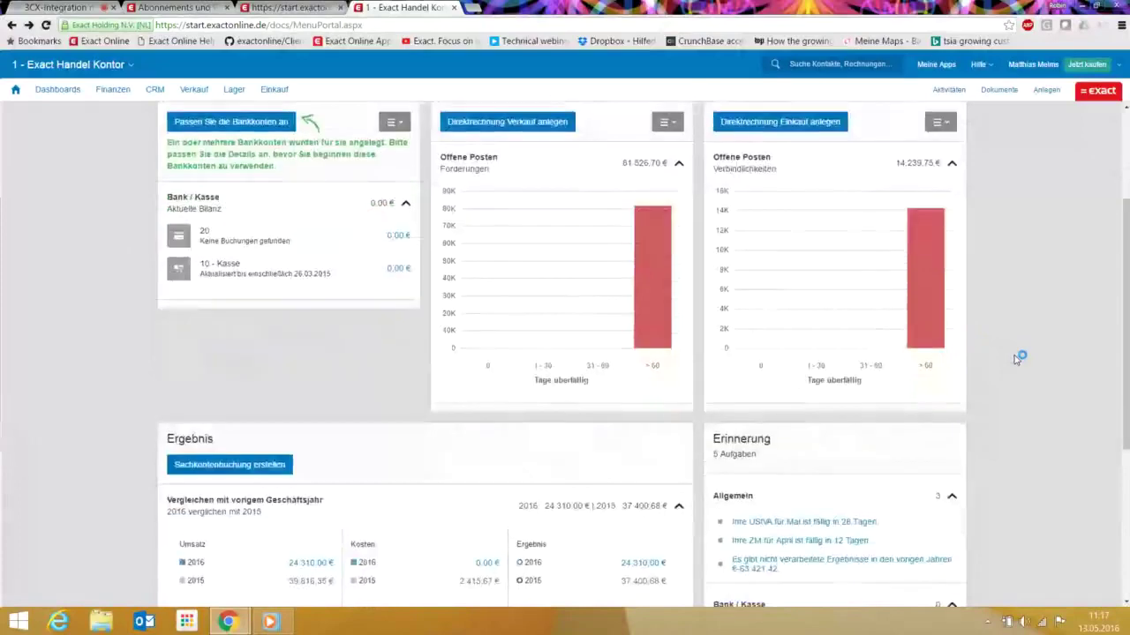
scroll(1017, 357, down, 3)
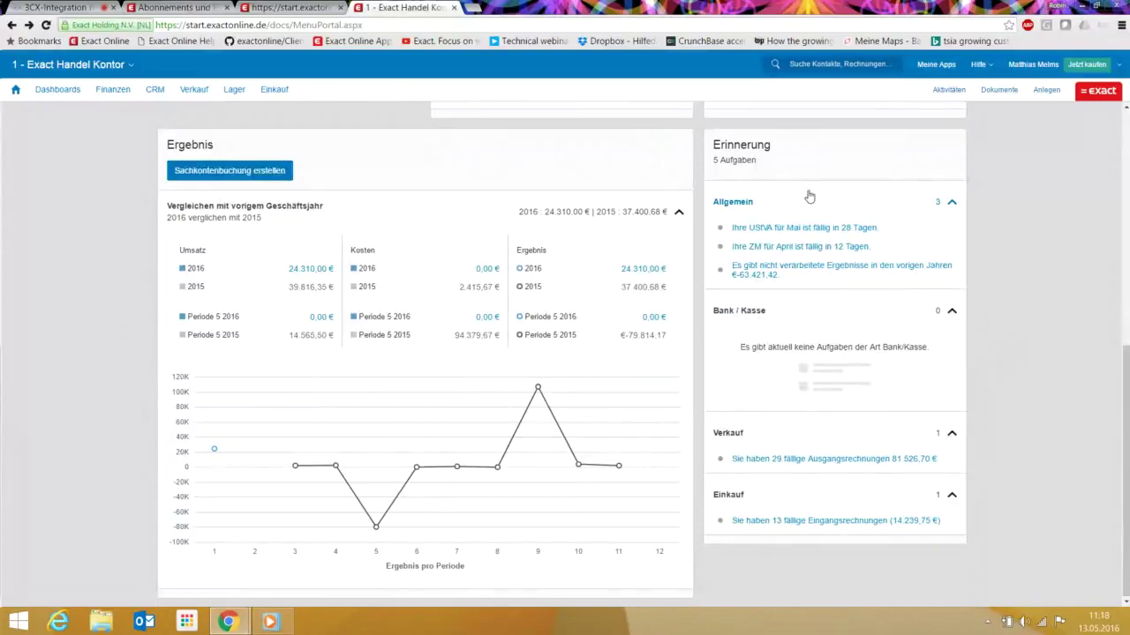
click(801, 227)
scroll(76, 315, up, 5)
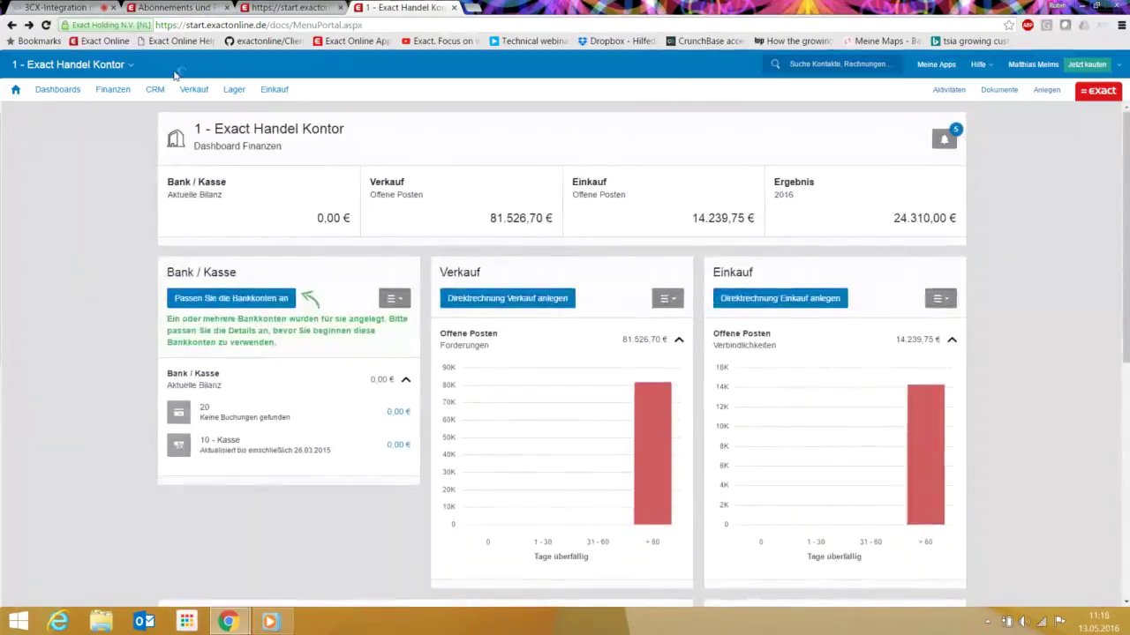
click(67, 93)
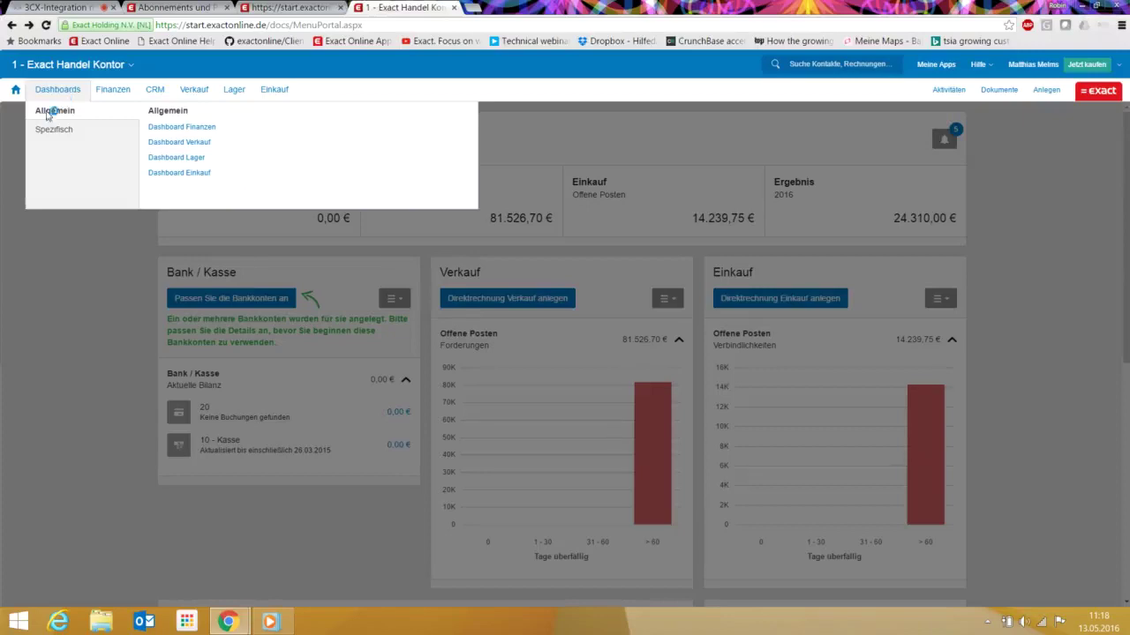
click(113, 95)
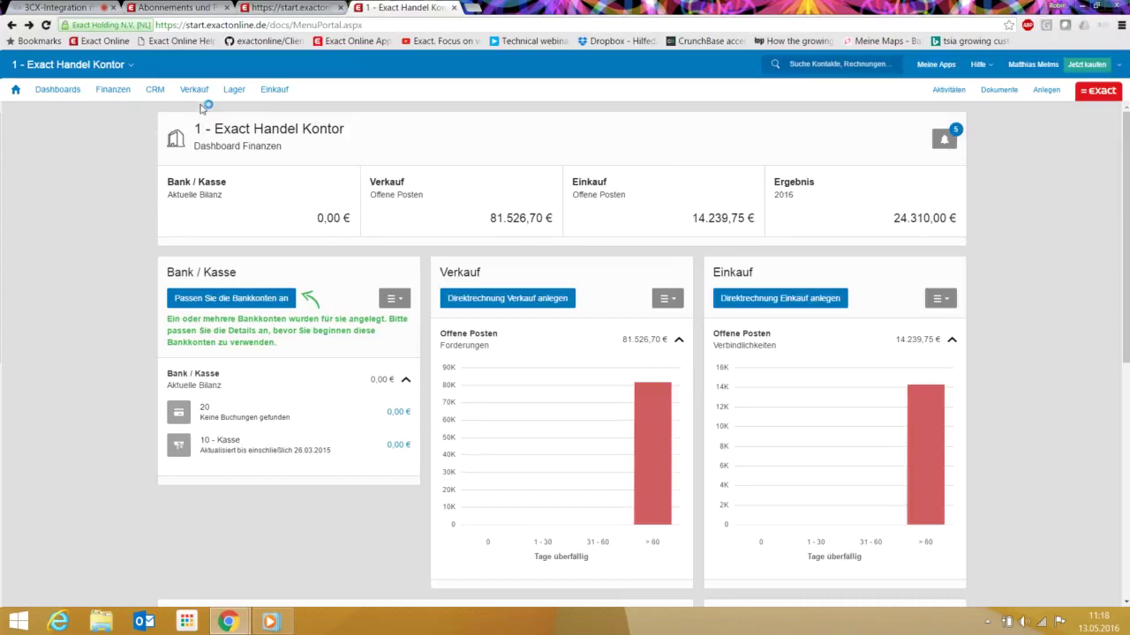
mouse_move(203, 100)
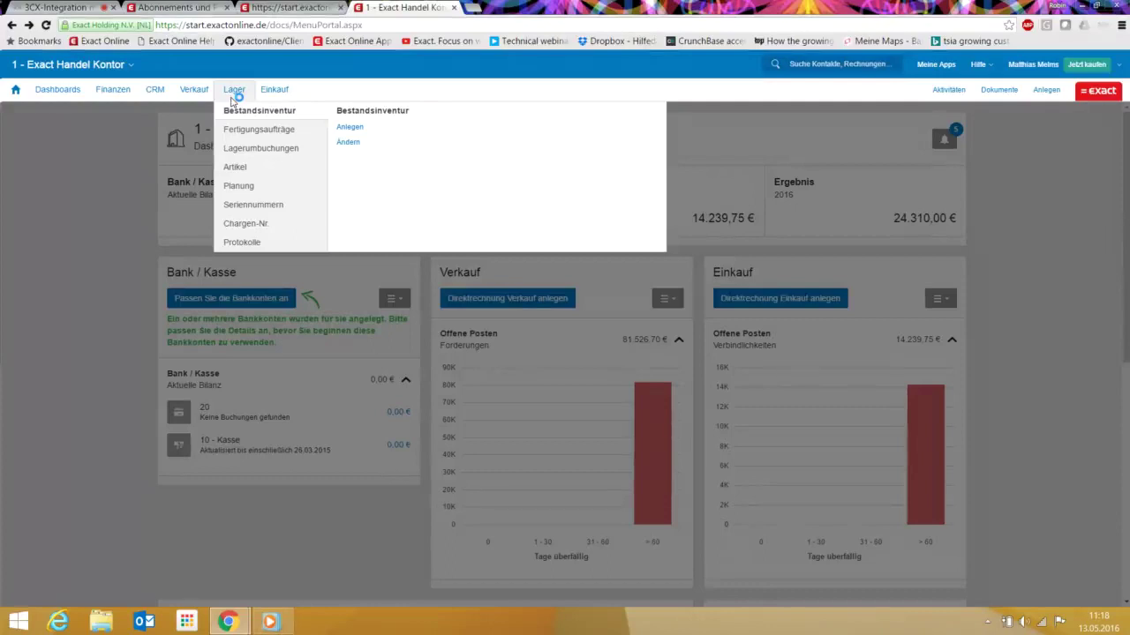
mouse_move(277, 92)
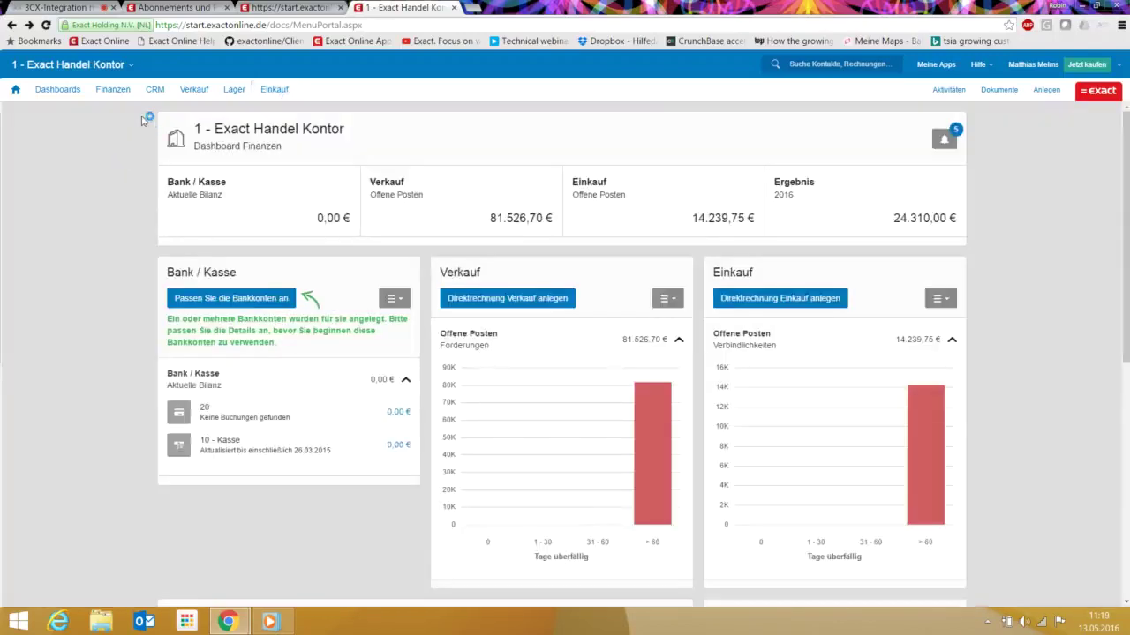
Look through the CRM functions for contact persons, sales opportunities and quotes, and open the contacts management overview
mouse_move(161, 92)
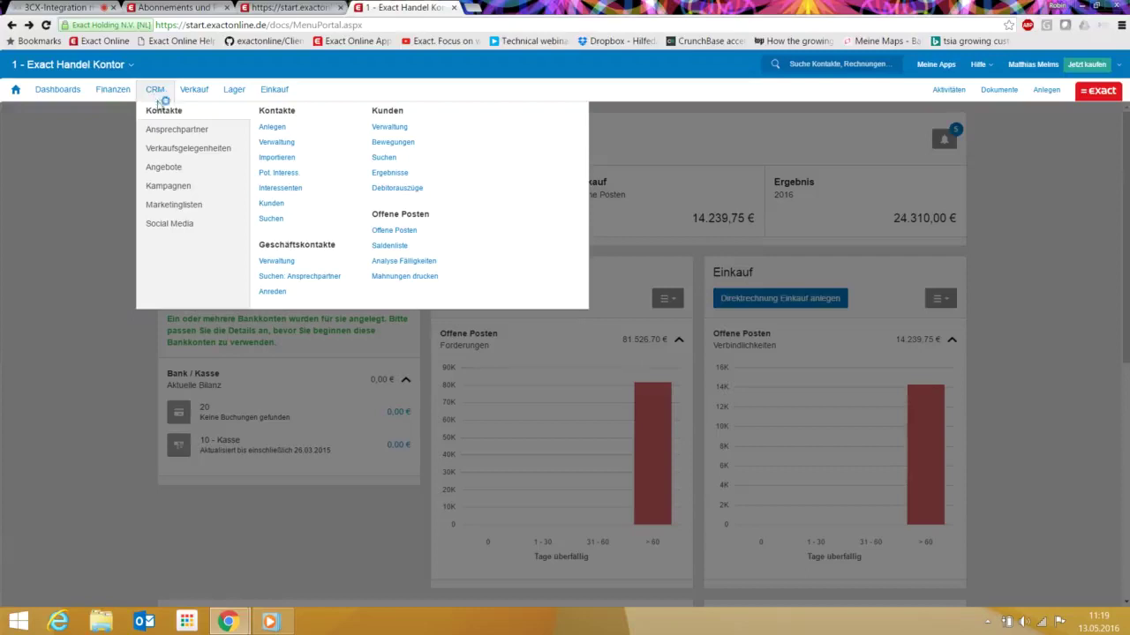
mouse_move(161, 131)
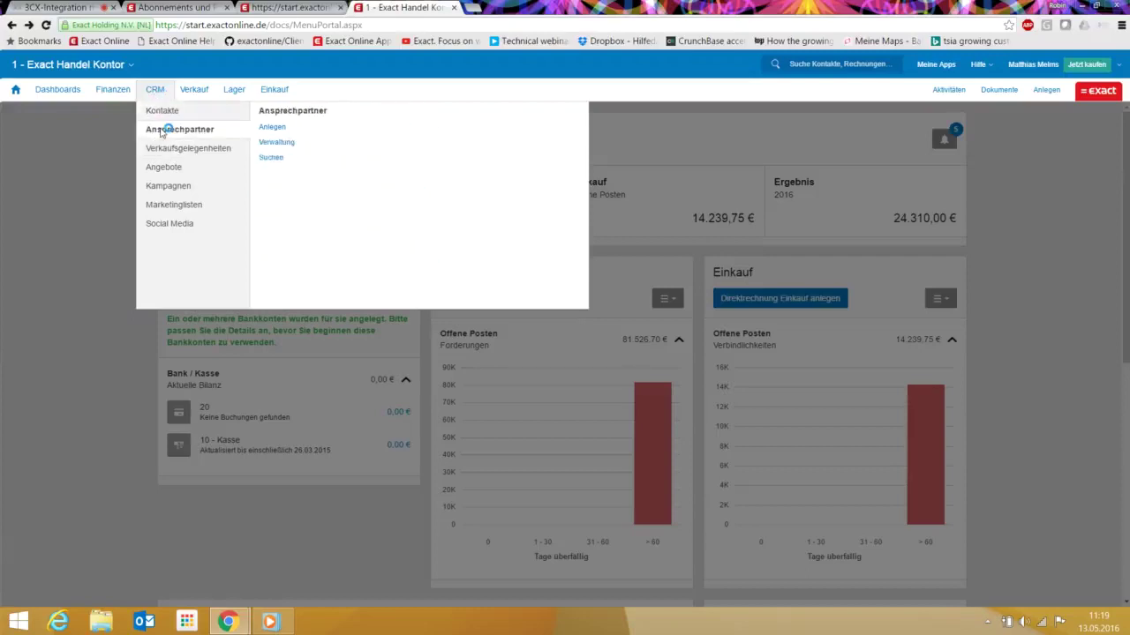
mouse_move(152, 150)
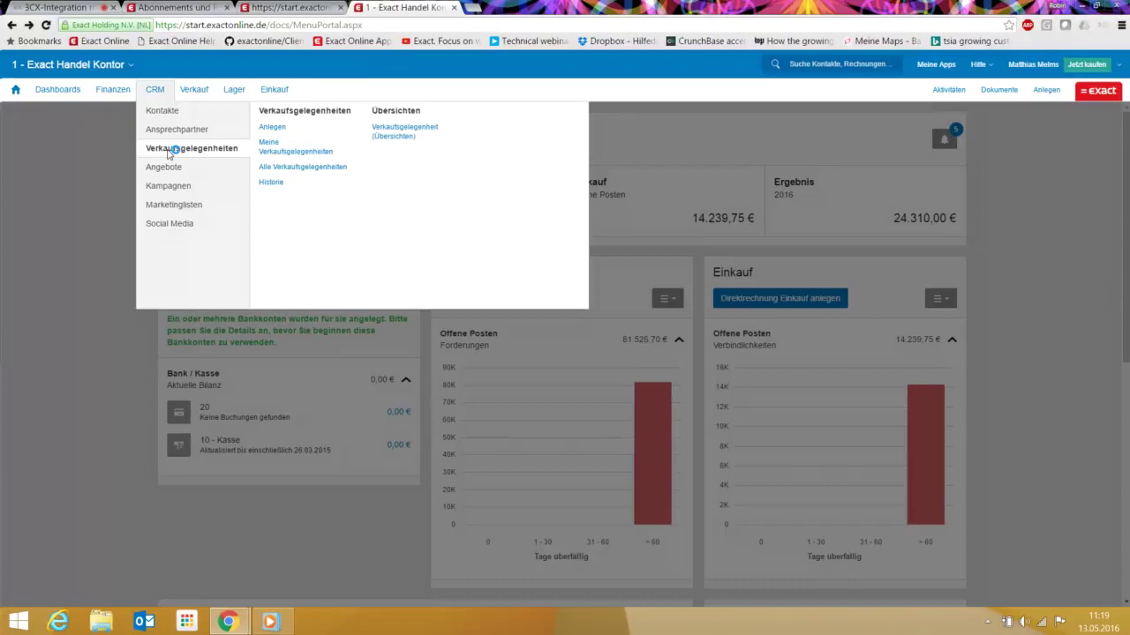
mouse_move(163, 170)
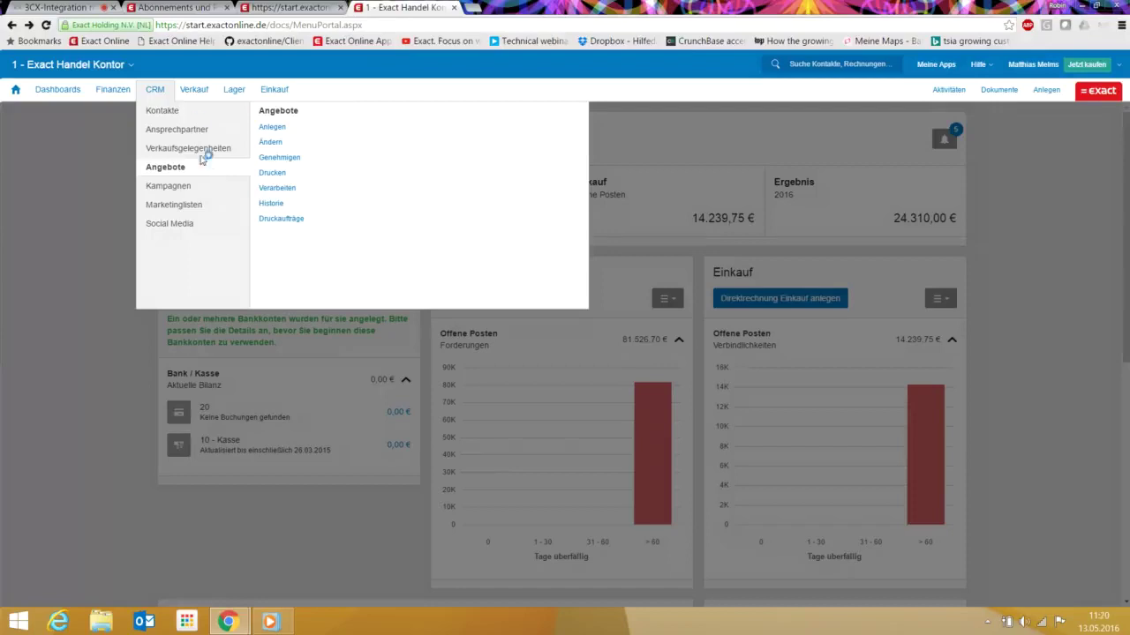
mouse_move(188, 113)
click(279, 142)
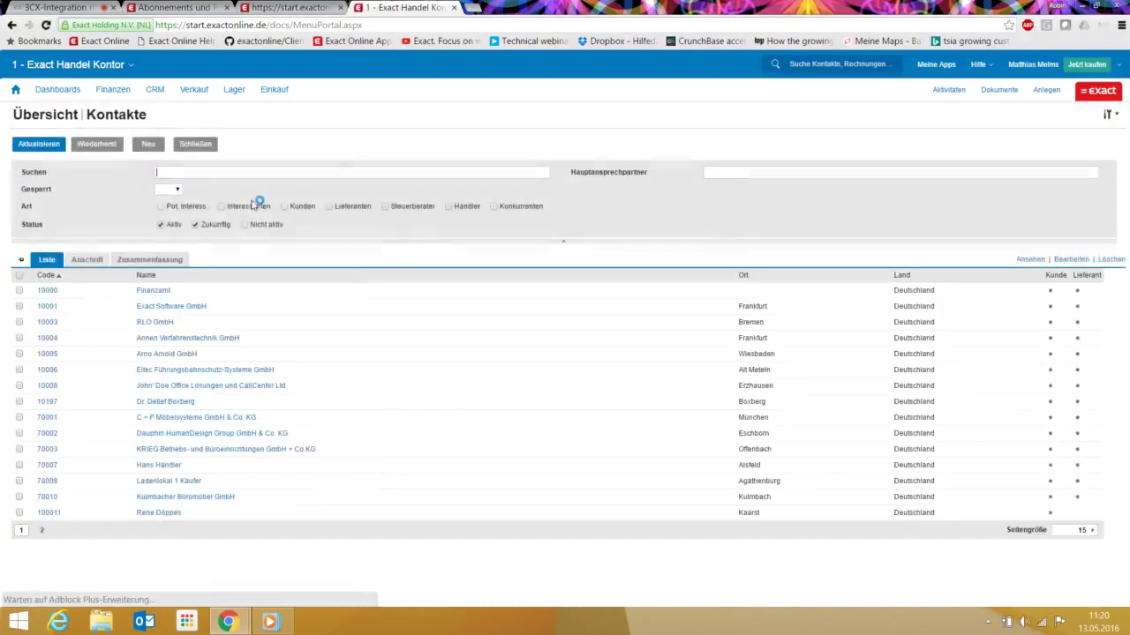
Open the record of the eighth contact in the list and review its documents and sales opportunities
click(175, 404)
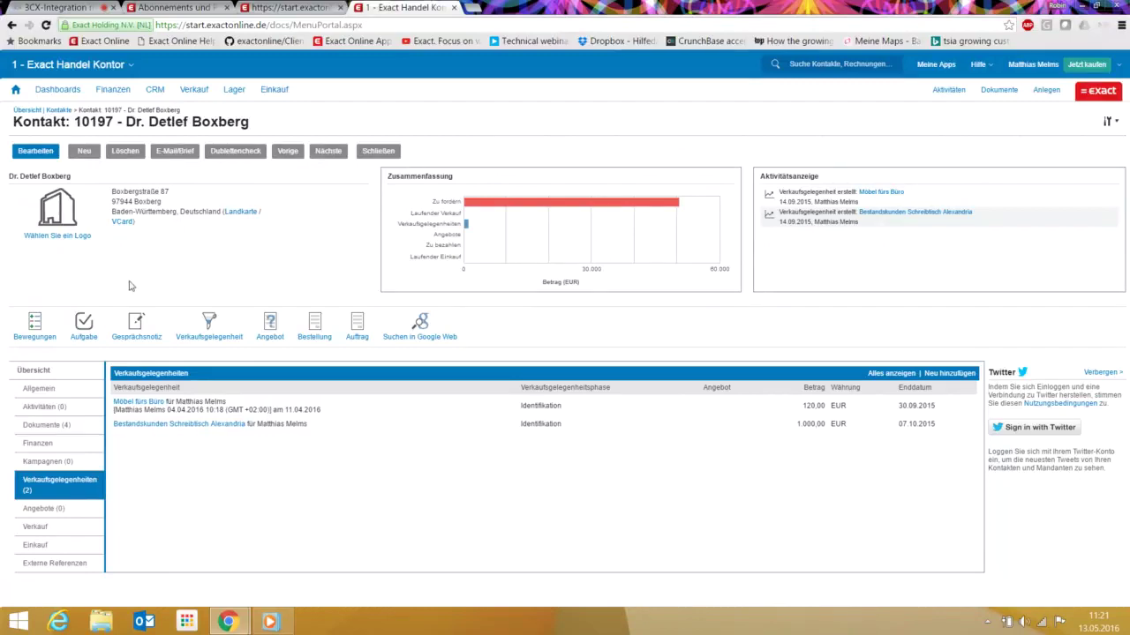
click(57, 427)
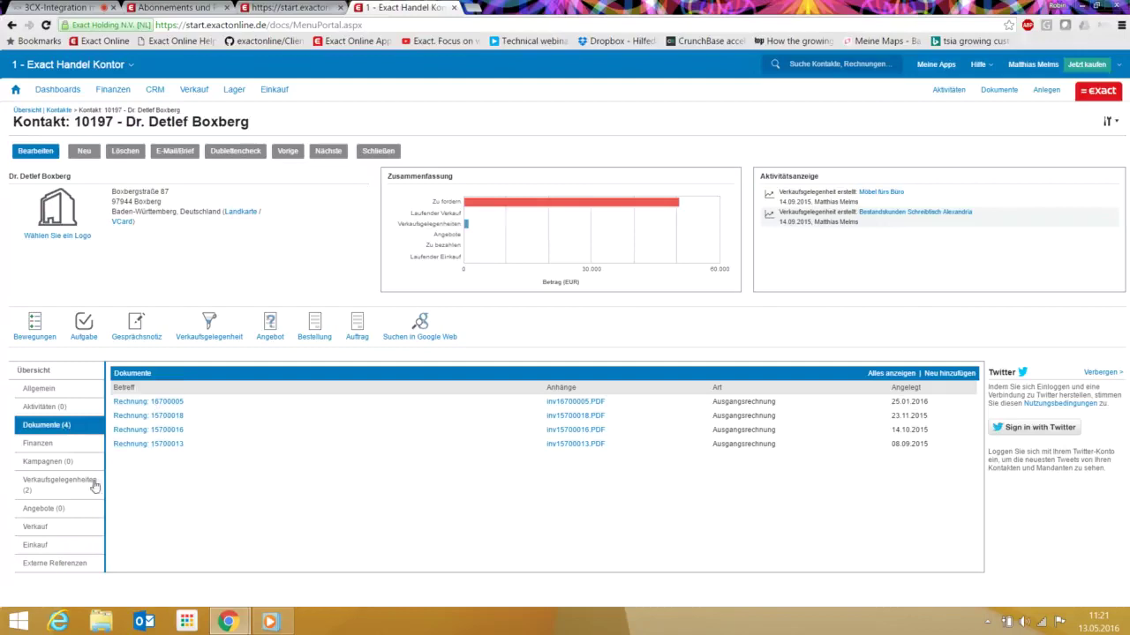
click(63, 491)
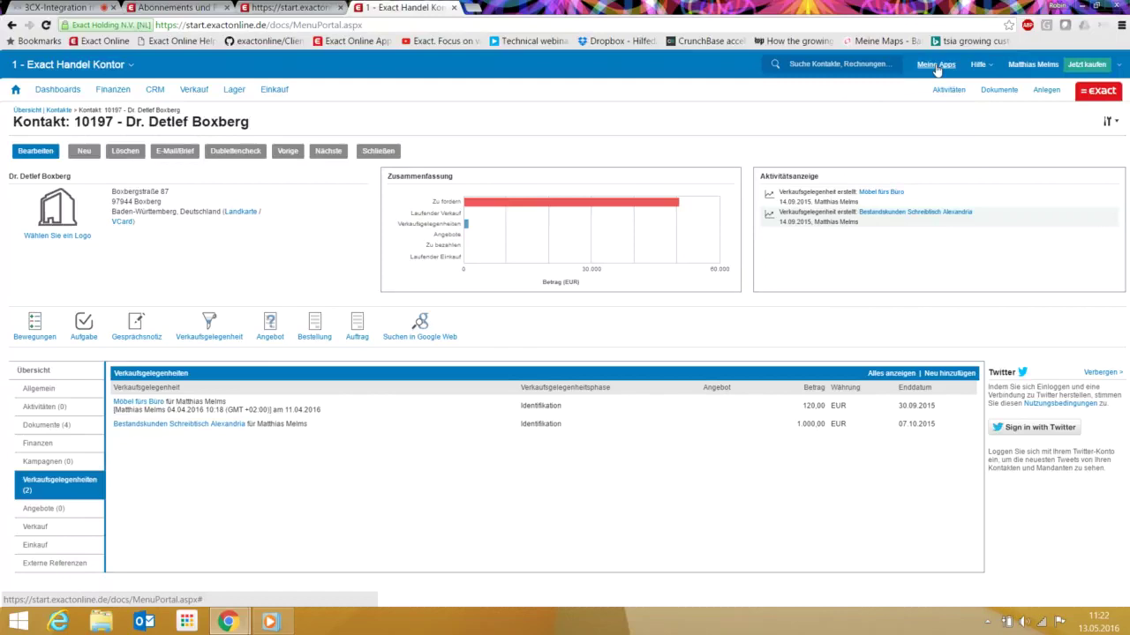
Review the installed and recommended apps under Meine Apps, and browse the app offering in the App Center
click(937, 67)
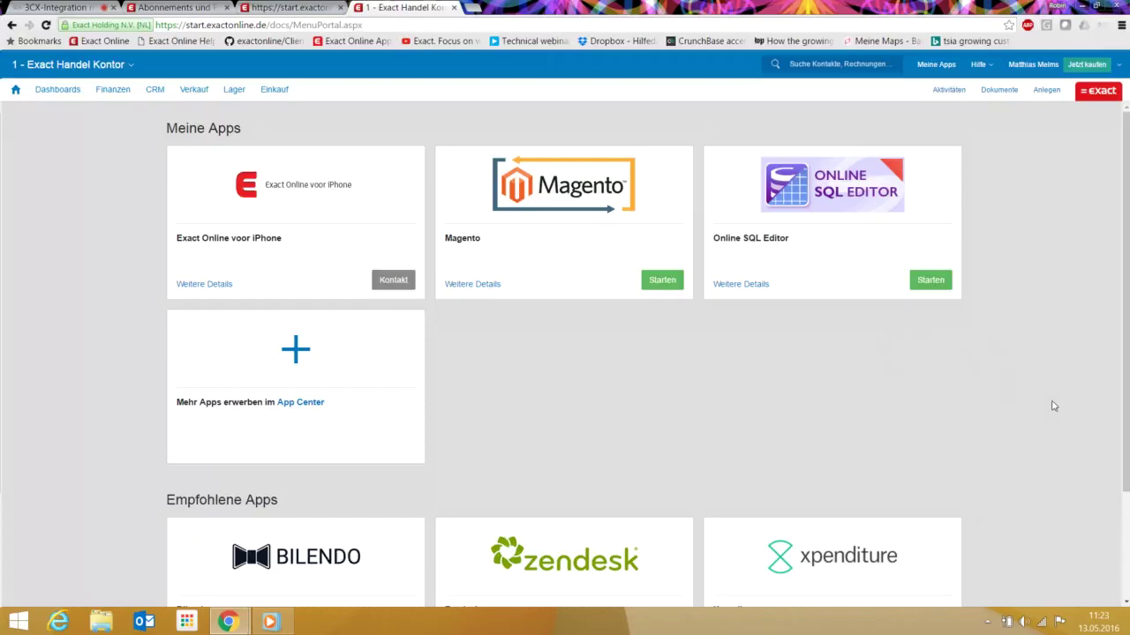
scroll(1051, 402, down, 1)
scroll(1052, 401, down, 1)
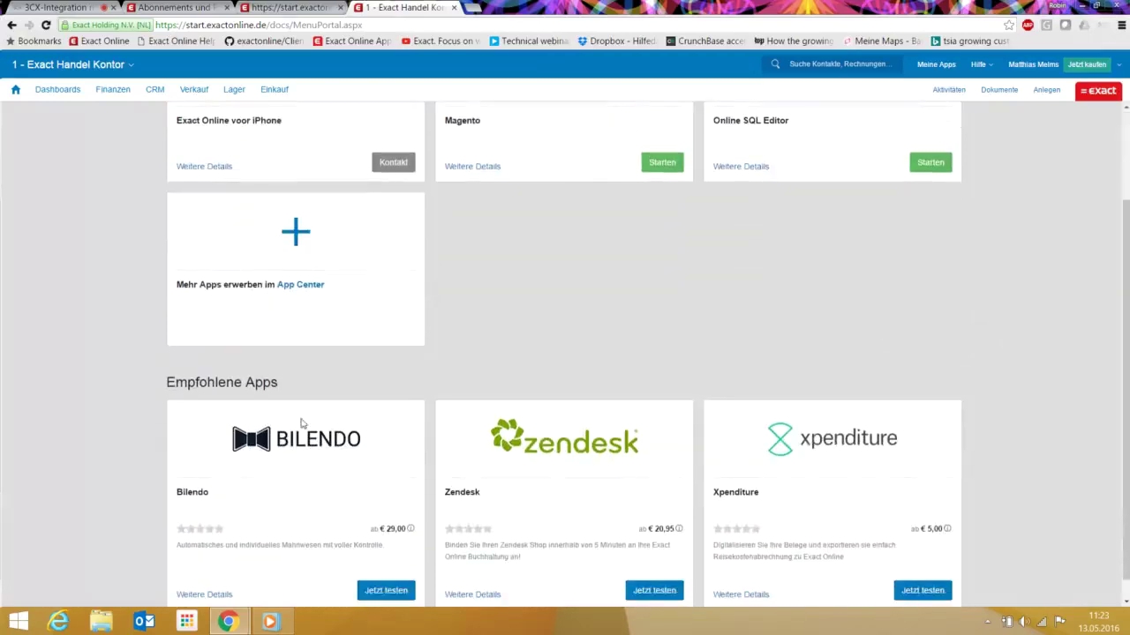
click(296, 234)
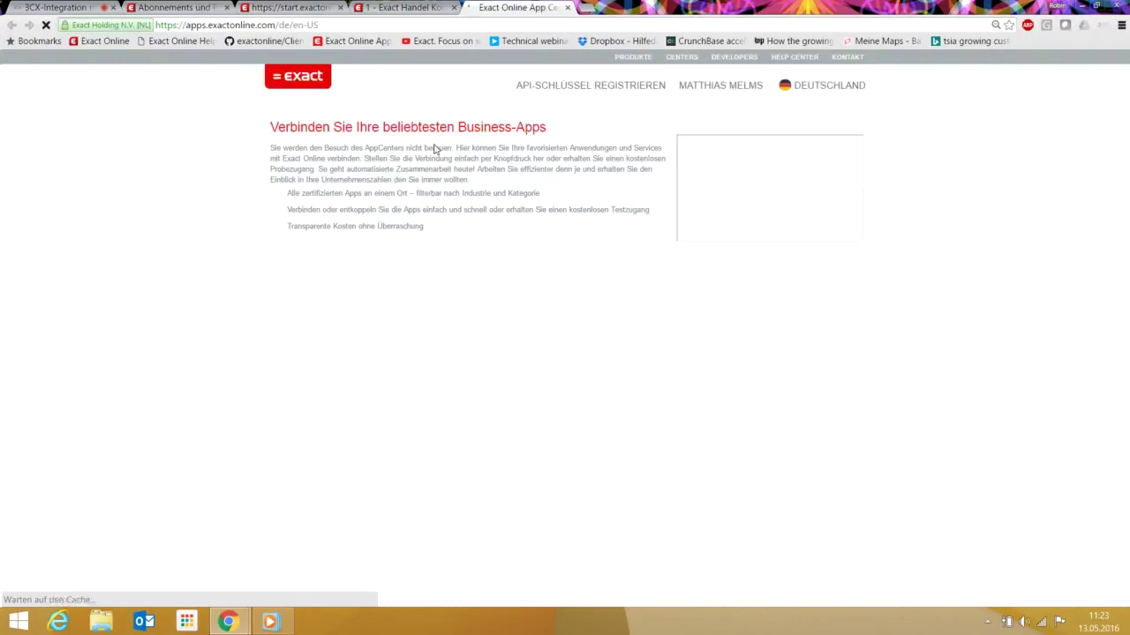
scroll(953, 277, down, 2)
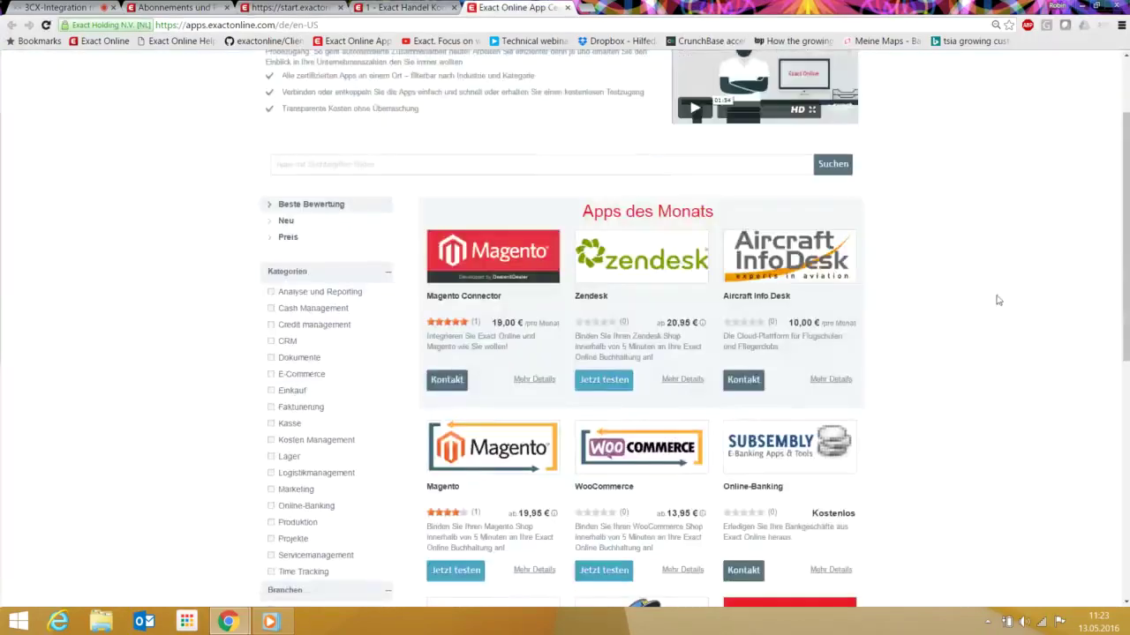
scroll(983, 309, down, 4)
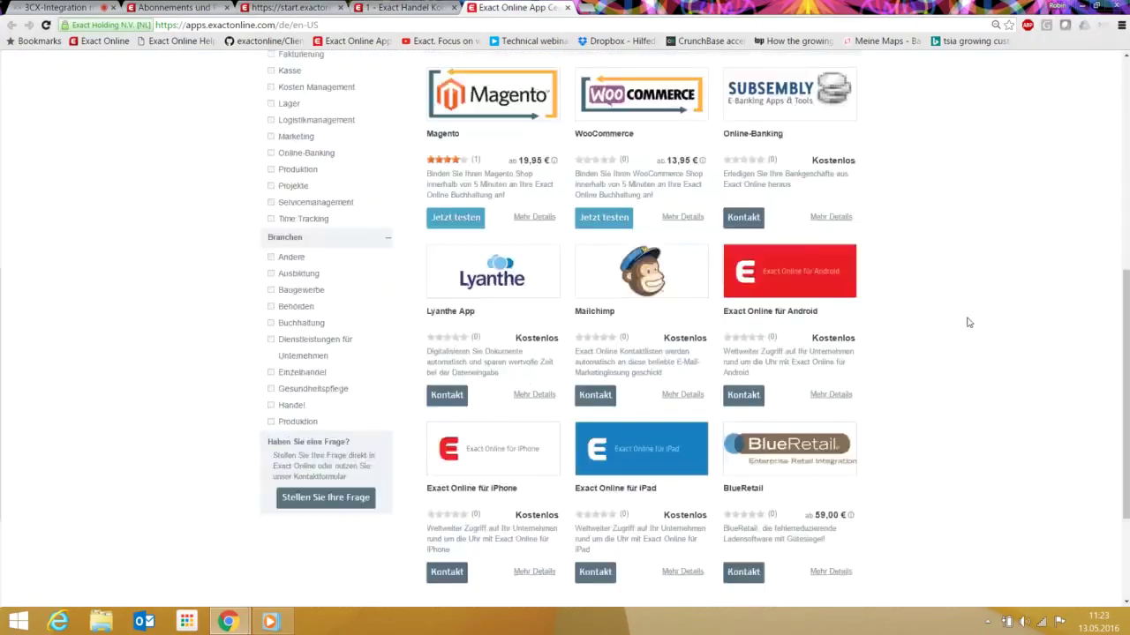
Load more apps in the App Center list and open the details of the Exact-Online-Plug-in für 3CX Phone System
scroll(967, 322, down, 2)
click(804, 457)
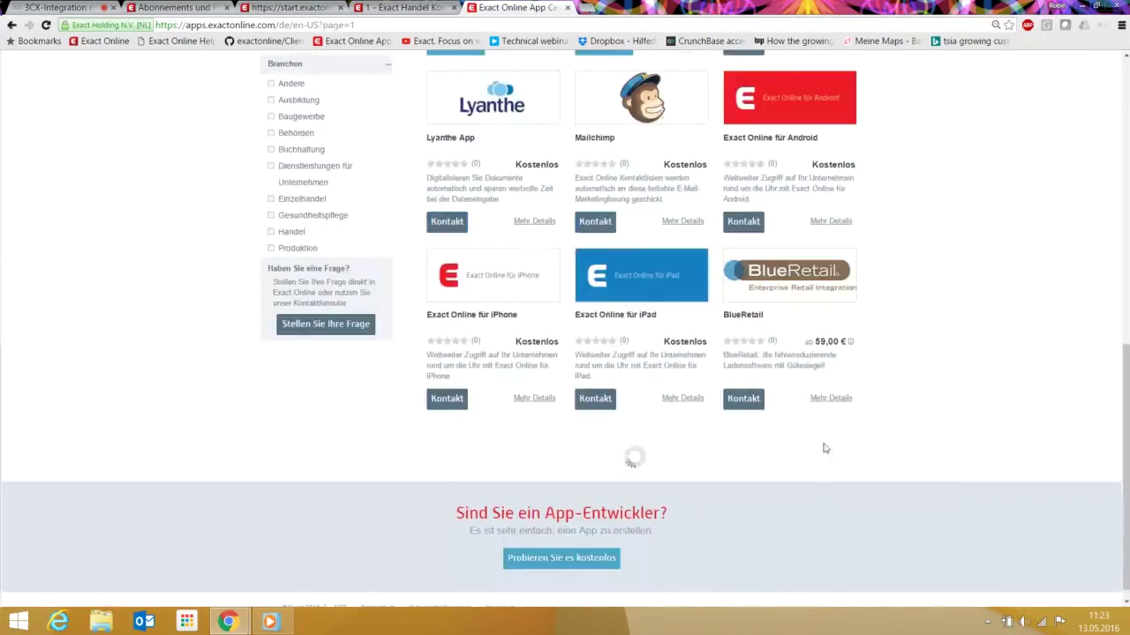
scroll(922, 402, down, 6)
scroll(890, 457, down, 2)
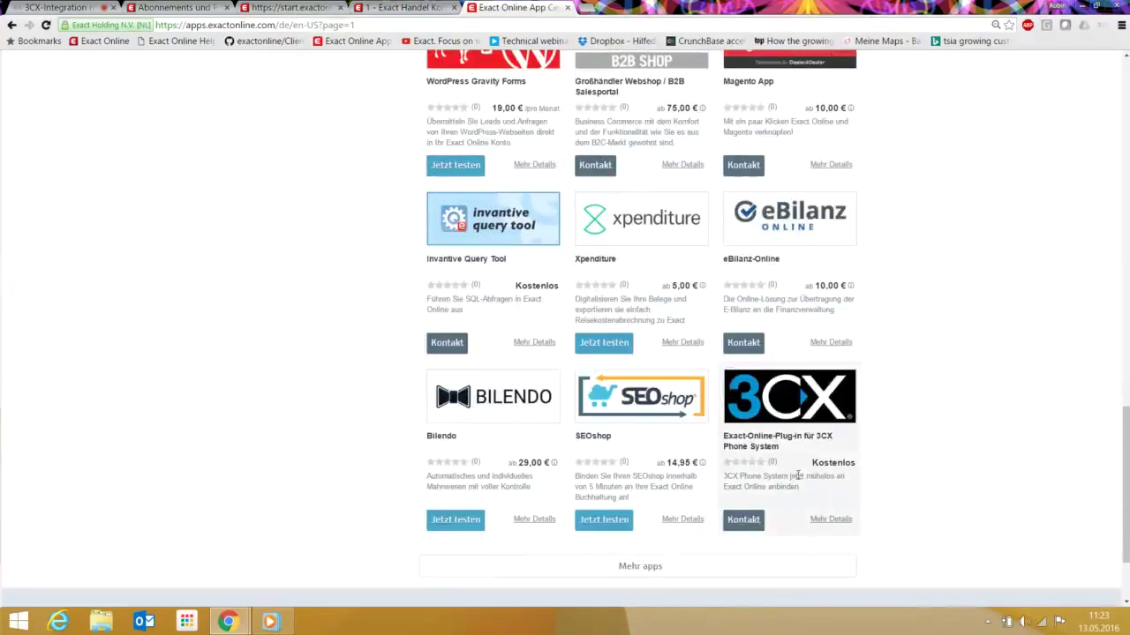
click(835, 521)
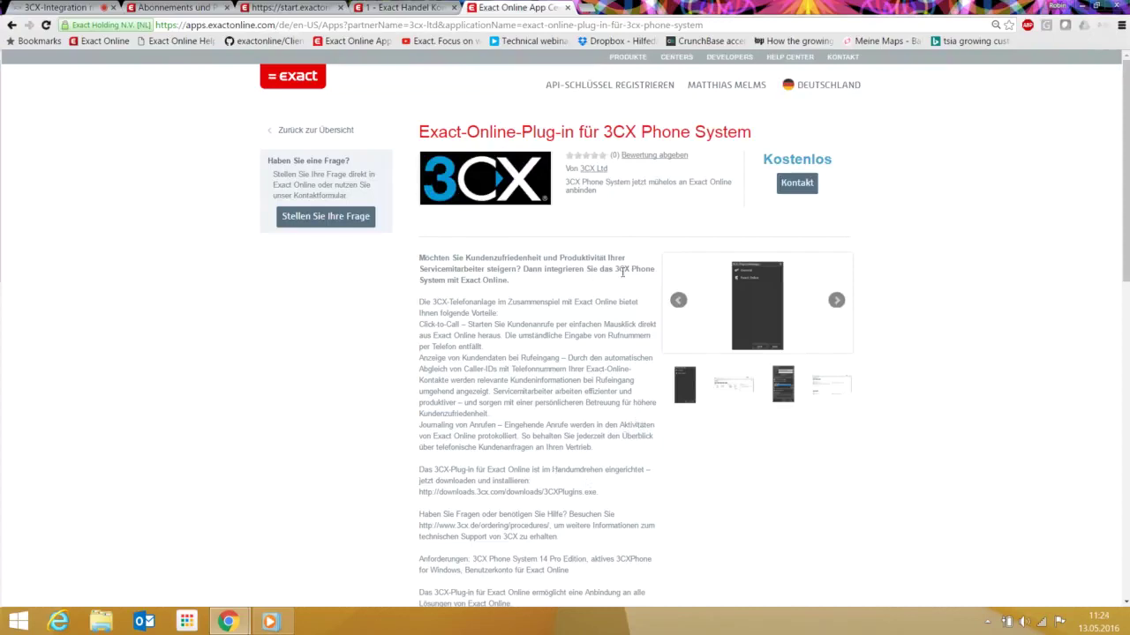
Open the plug-in's contact page on the 3CX website and review the system requirements and the plug-in installation
click(794, 190)
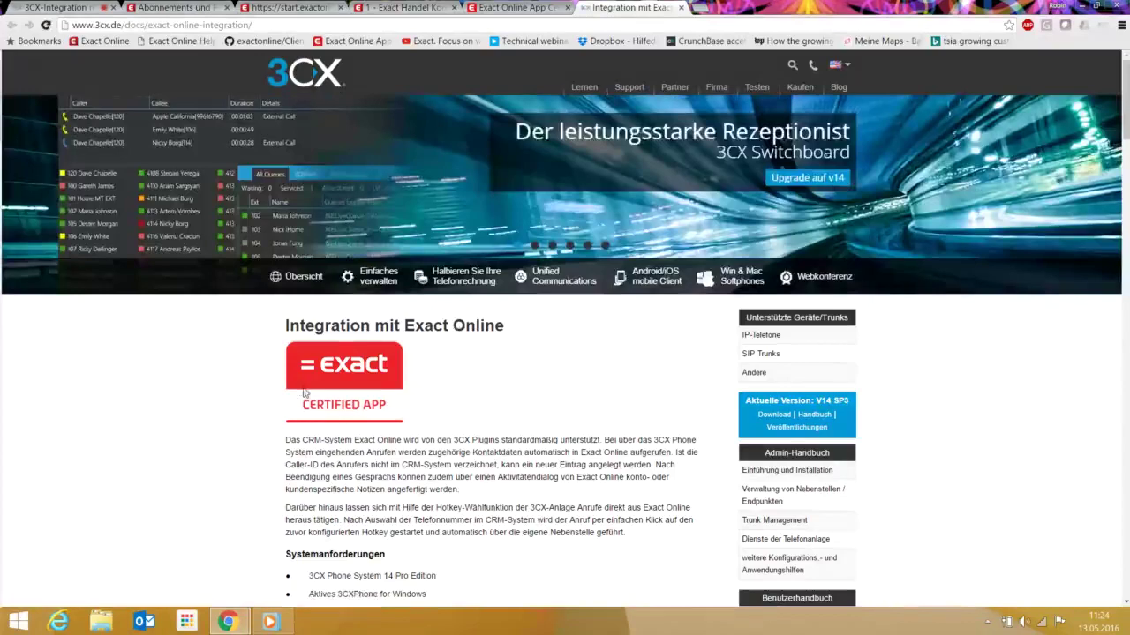
scroll(305, 393, down, 2)
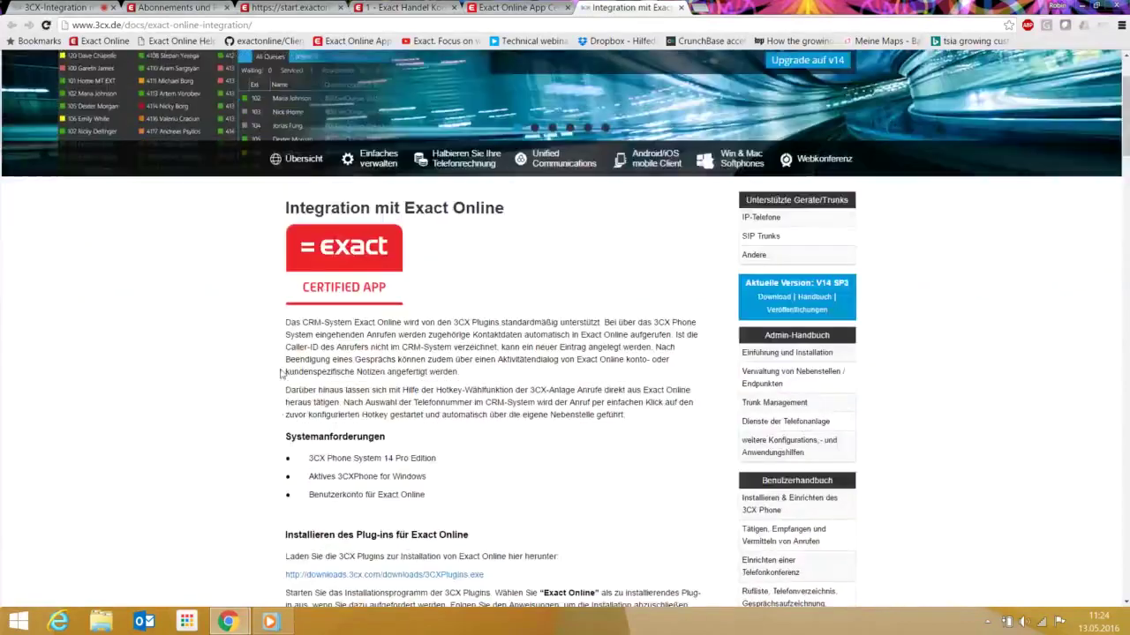
scroll(340, 415, down, 1)
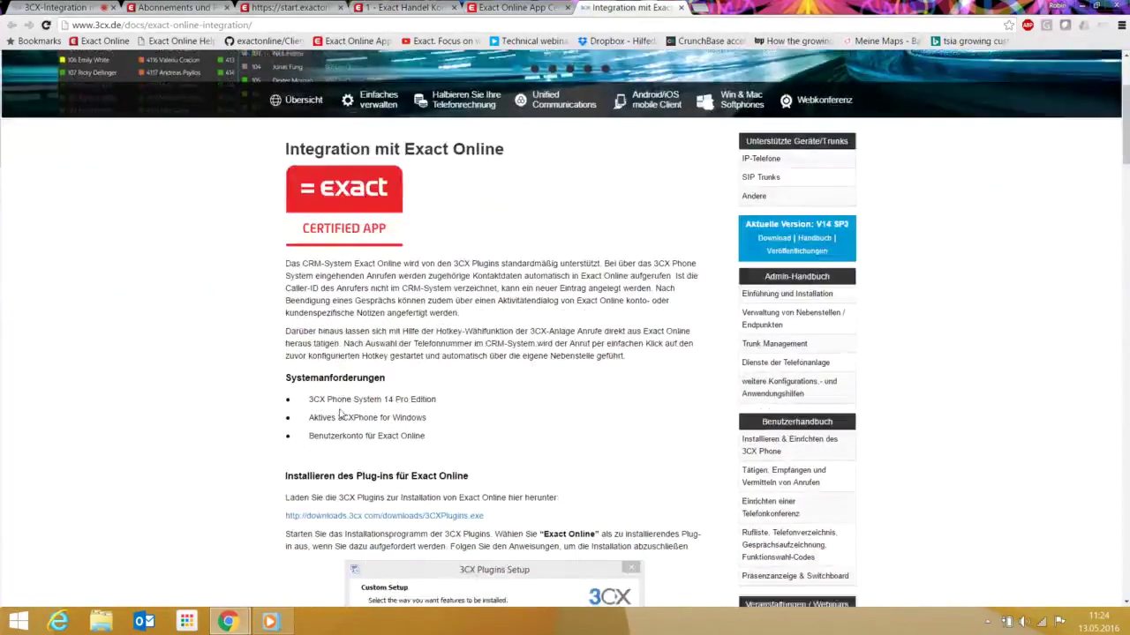
scroll(291, 408, down, 1)
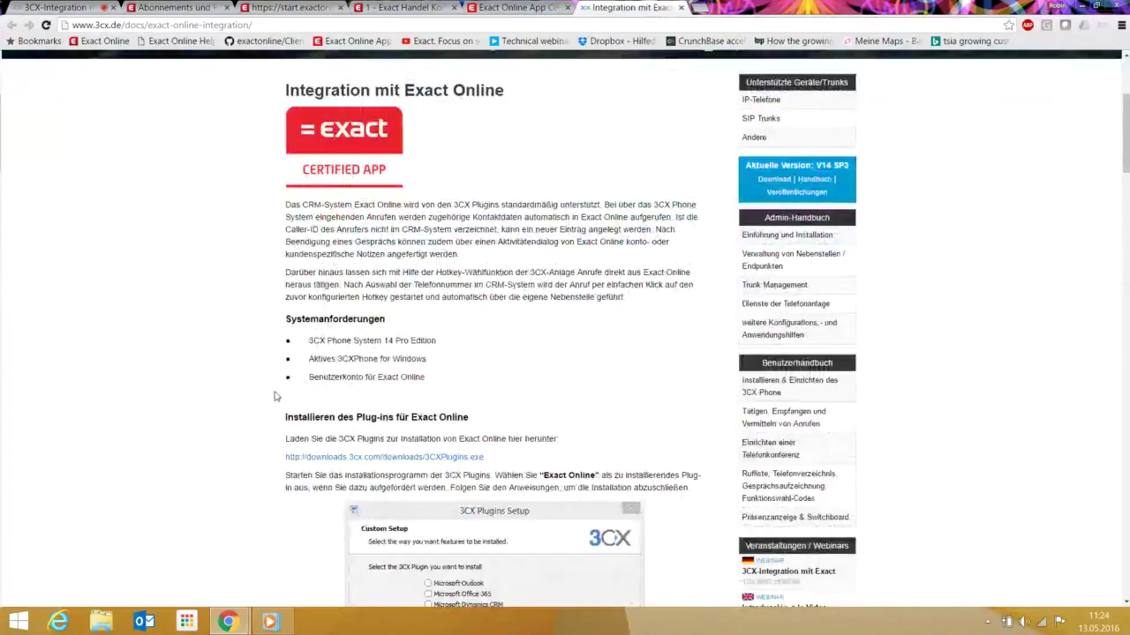
scroll(250, 426, down, 3)
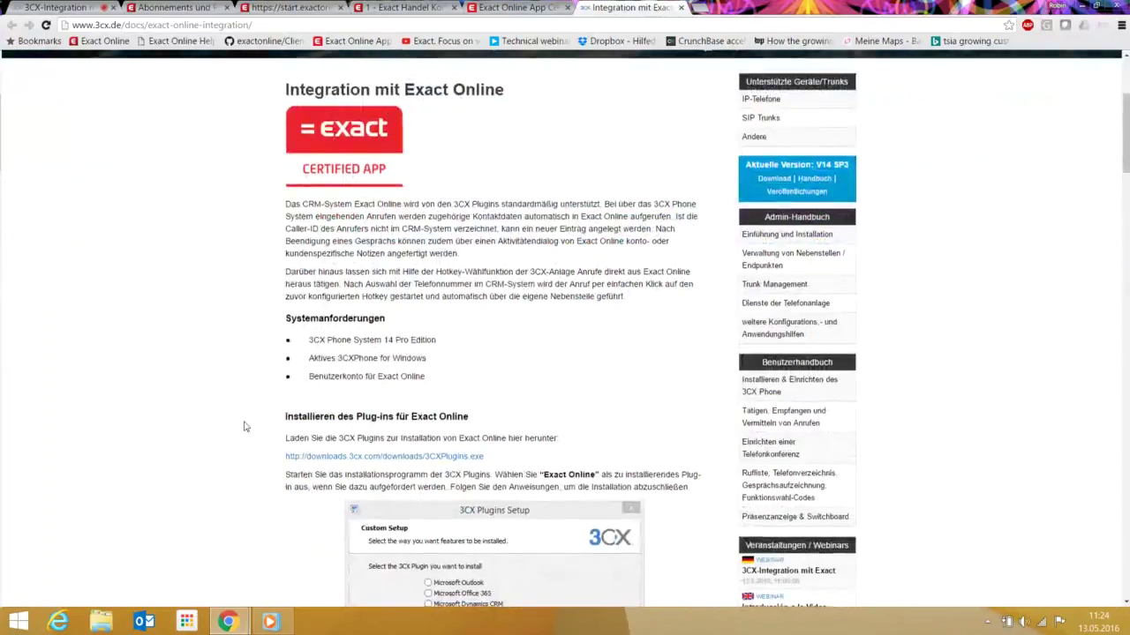
scroll(285, 365, down, 1)
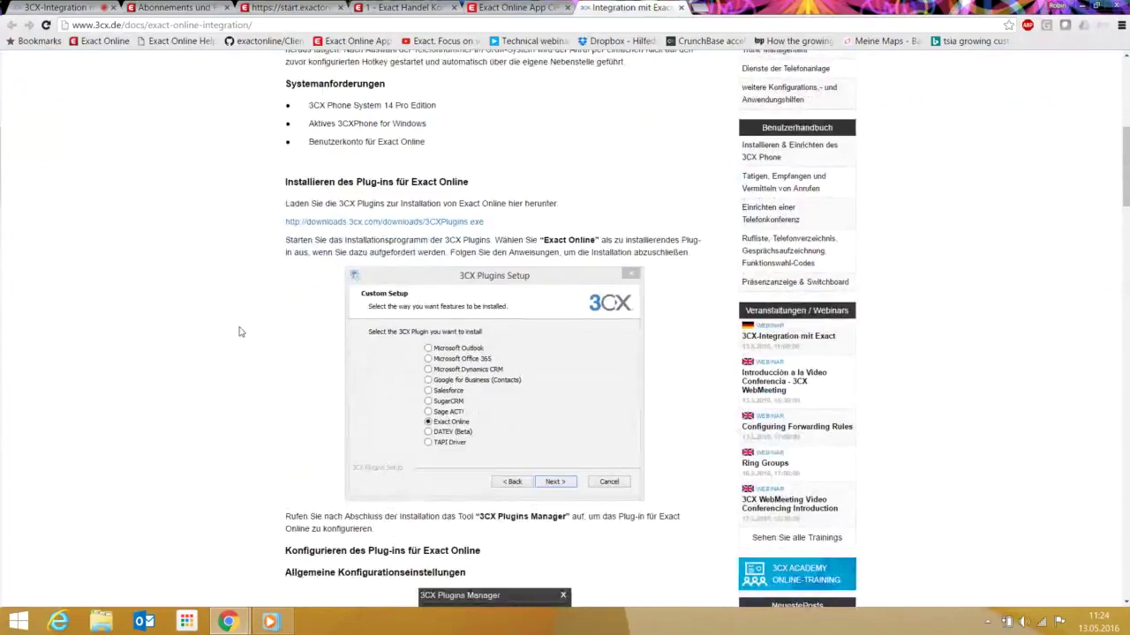
scroll(240, 330, down, 1)
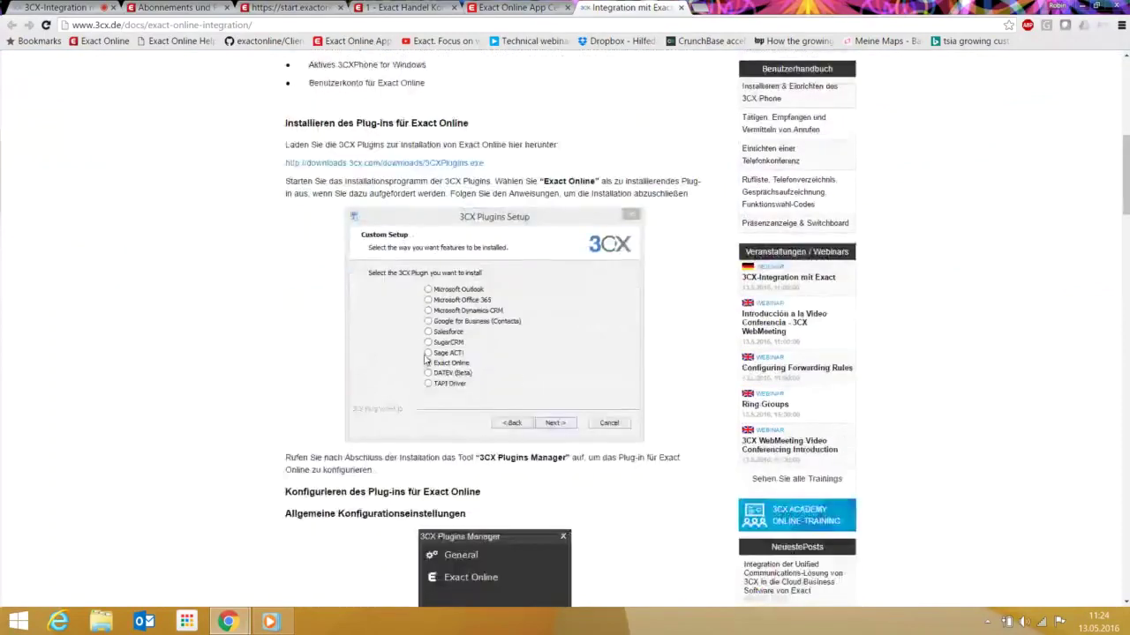
Review how to configure the plug-in's general settings in the 3CX Plugins Manager, including contact opening and journaling
scroll(225, 384, down, 5)
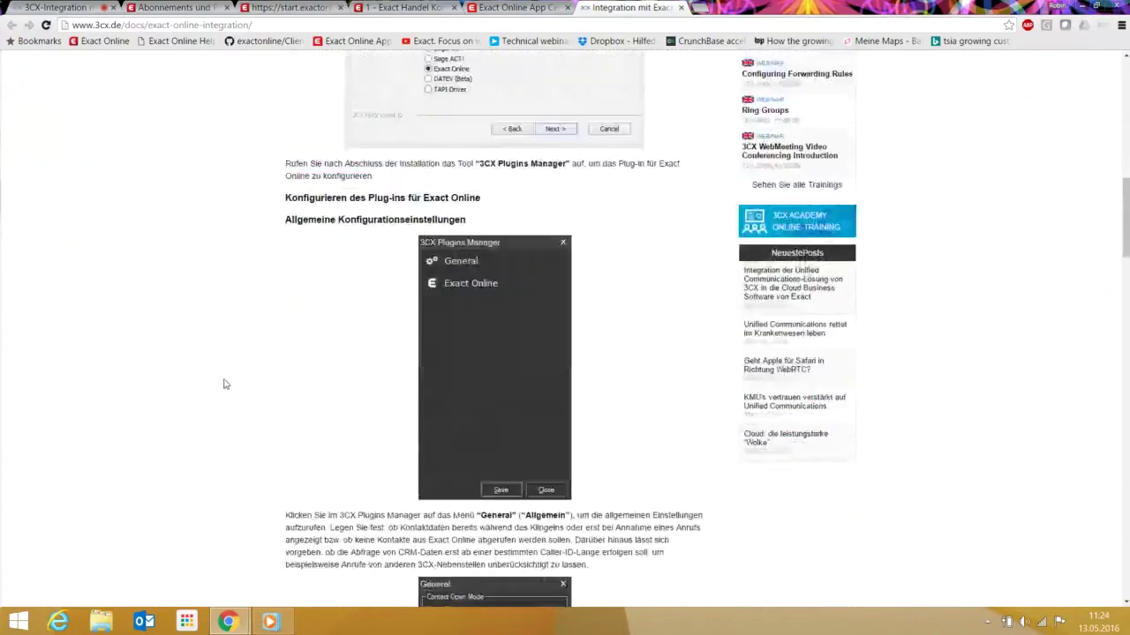
scroll(225, 384, down, 1)
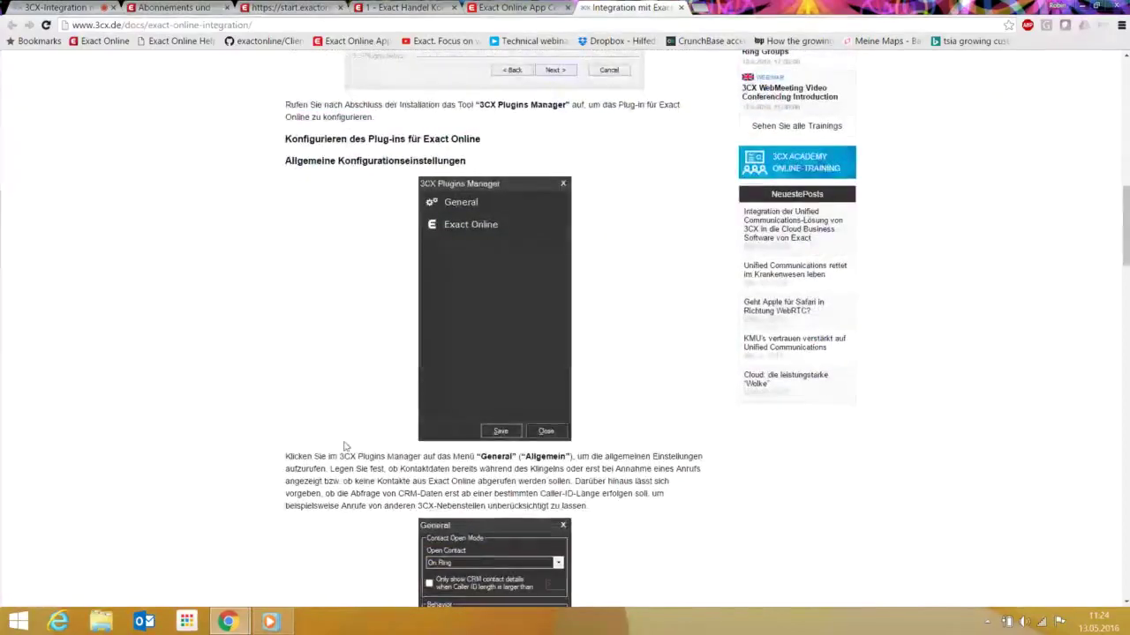
scroll(324, 445, down, 3)
scroll(324, 445, down, 1)
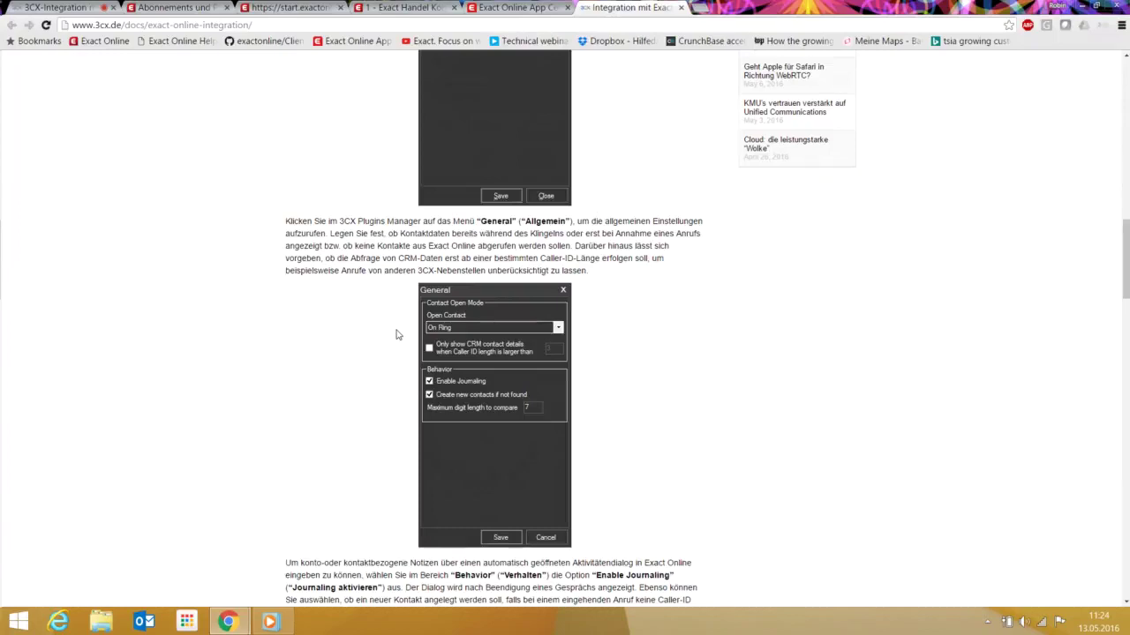
scroll(388, 369, down, 1)
scroll(401, 402, down, 1)
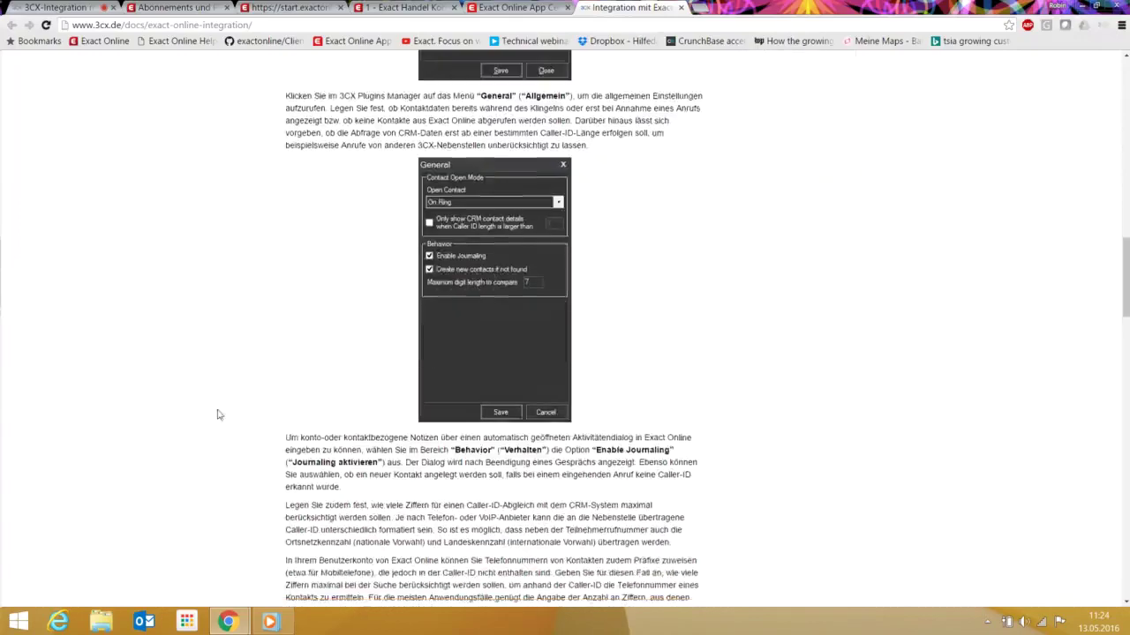
Review the guide's Exact Online authorization and incoming call behavior sections, and return to the start of the page
scroll(263, 417, down, 8)
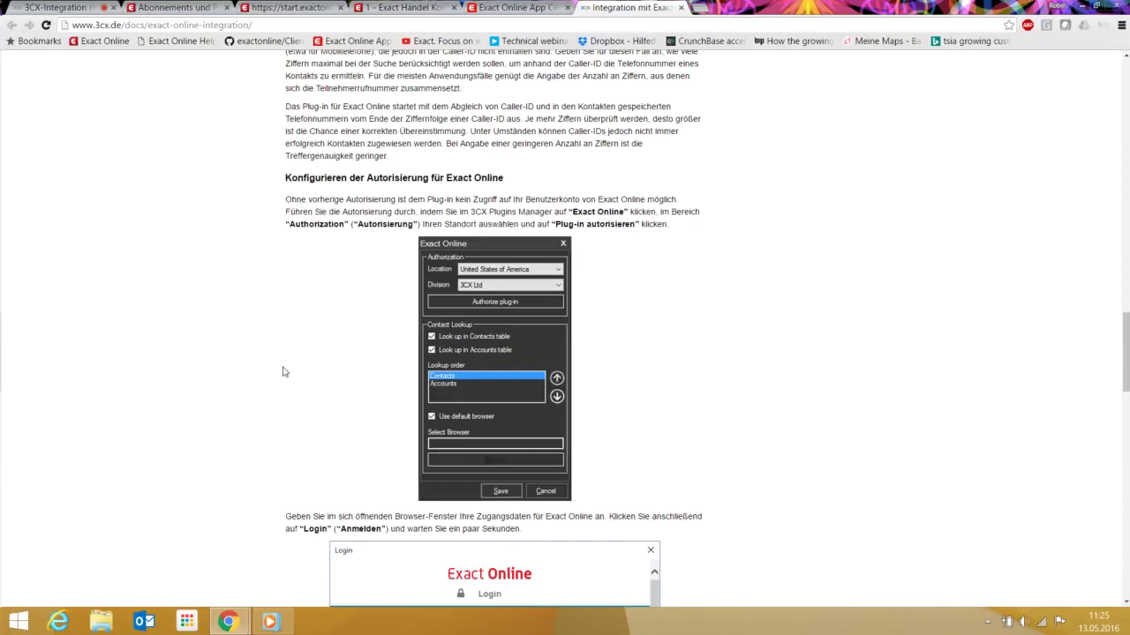
scroll(304, 381, down, 3)
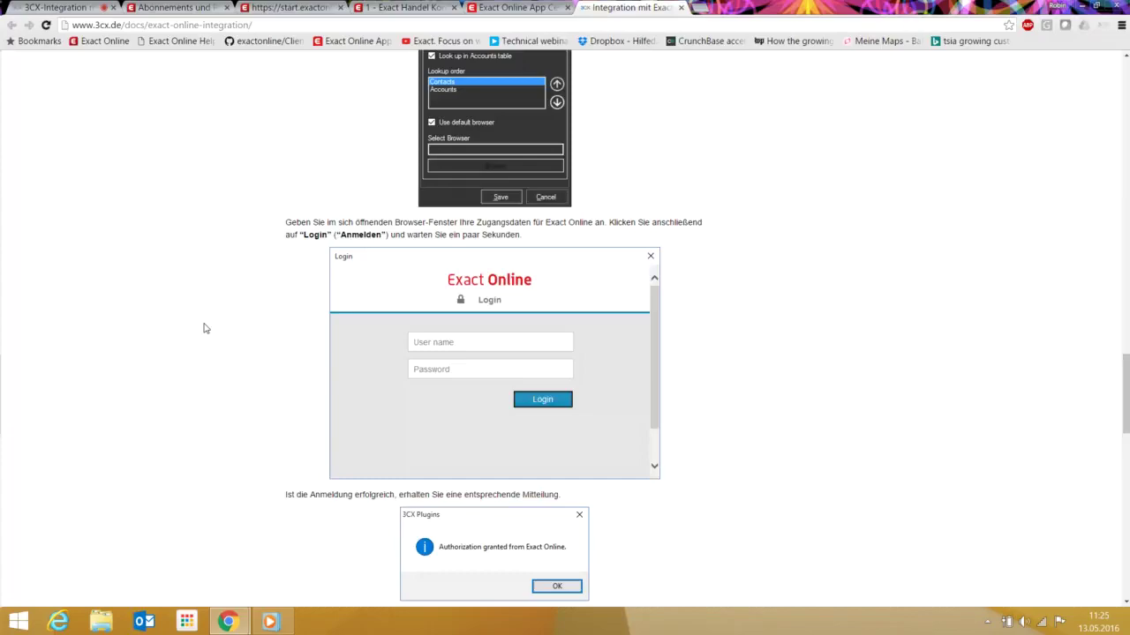
scroll(203, 329, down, 6)
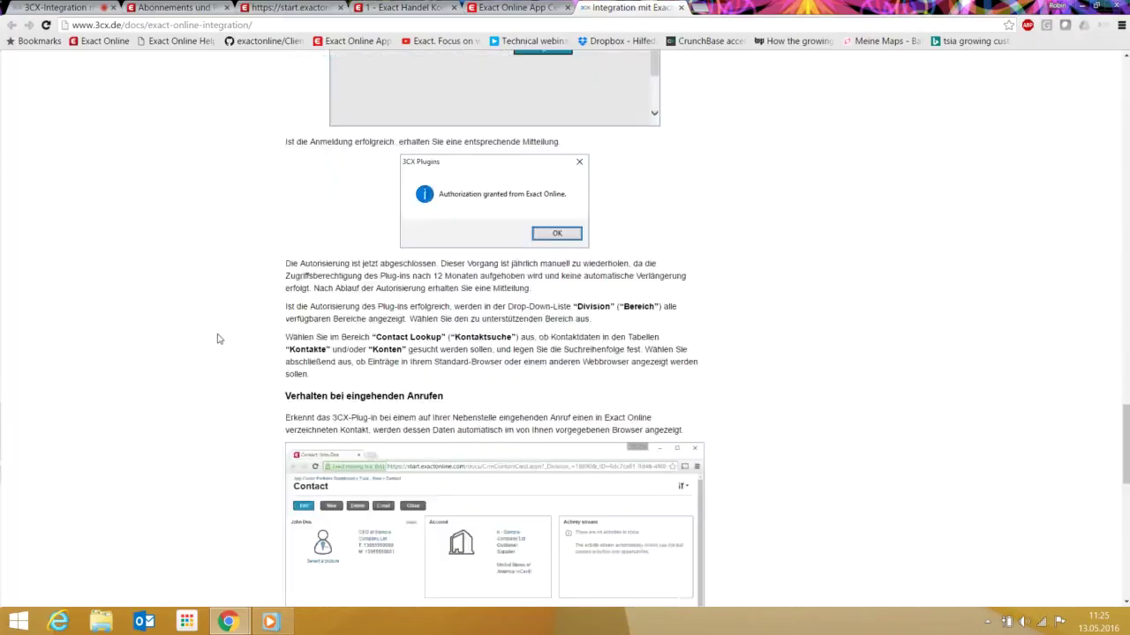
scroll(199, 360, down, 1)
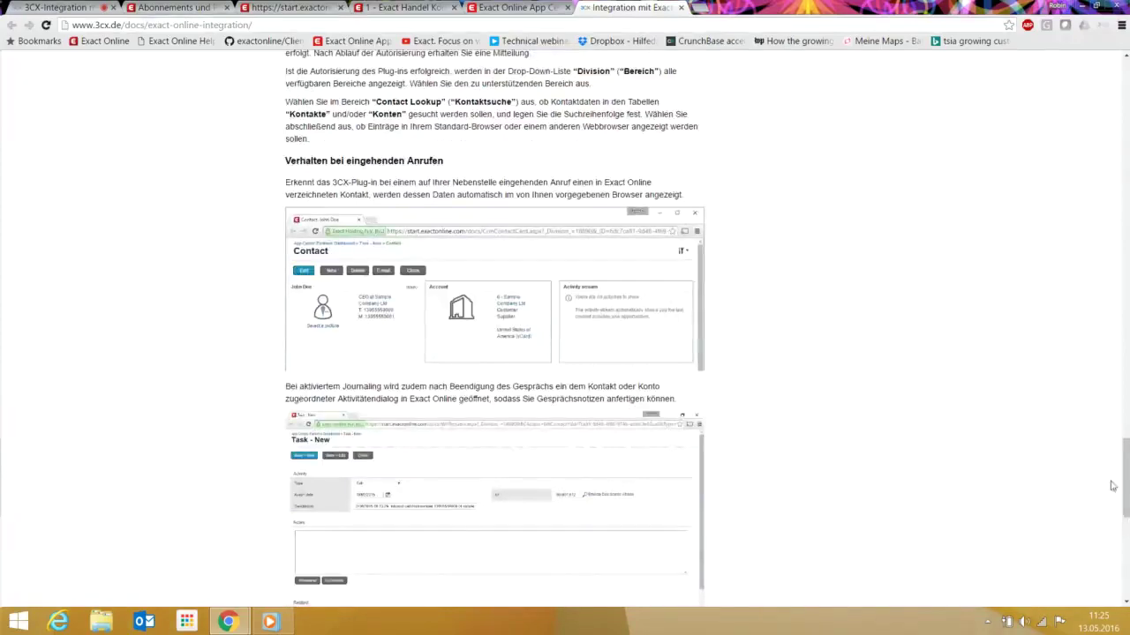
drag(1126, 478, 1126, 88)
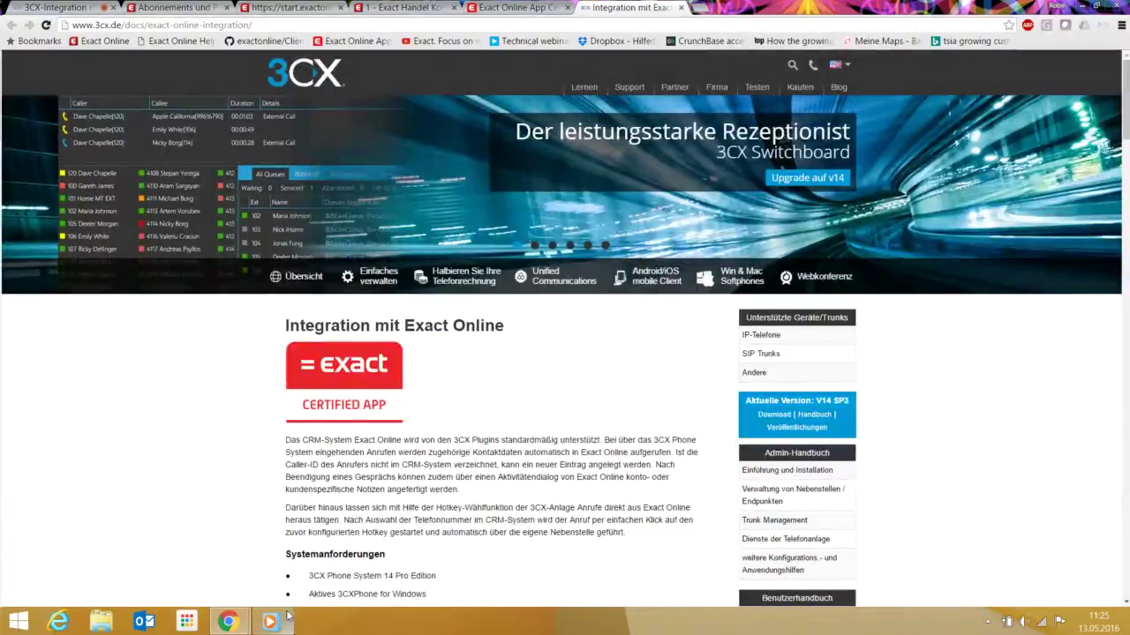
Switch to the media player, maximize it, and play the 3CX Integration mit Exact video up to the incoming call
mouse_move(270, 622)
click(279, 565)
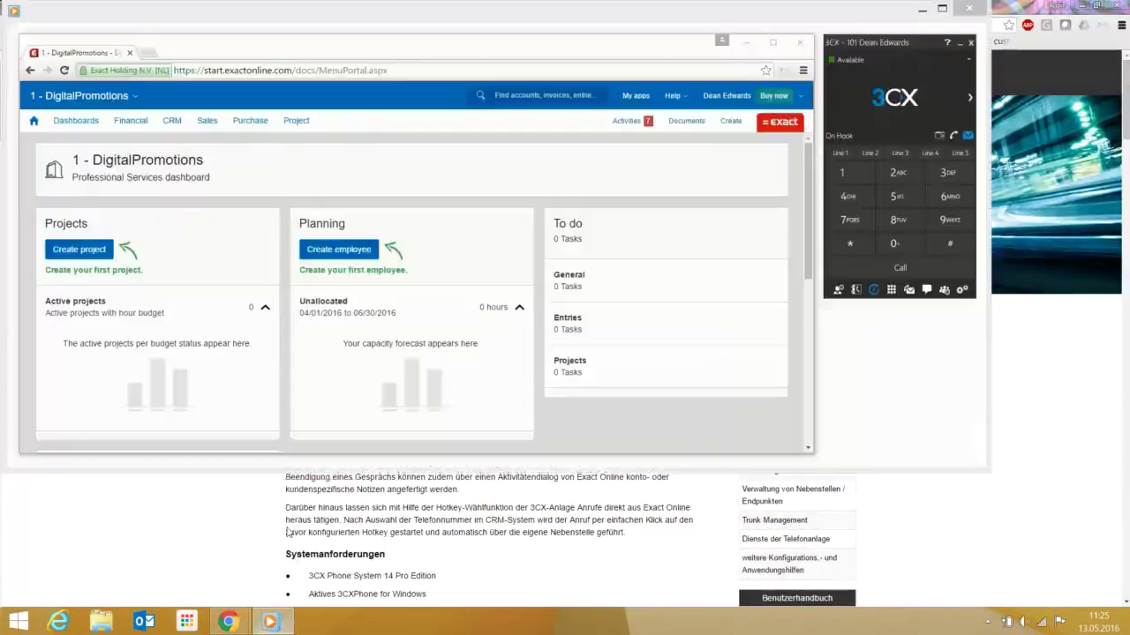
click(941, 8)
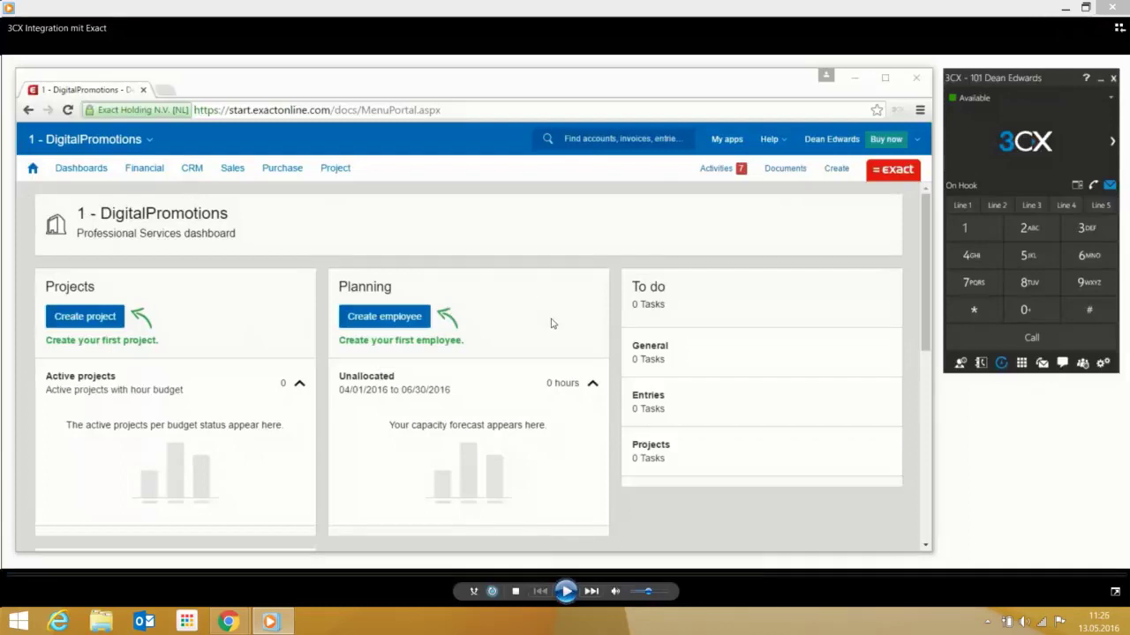
click(565, 592)
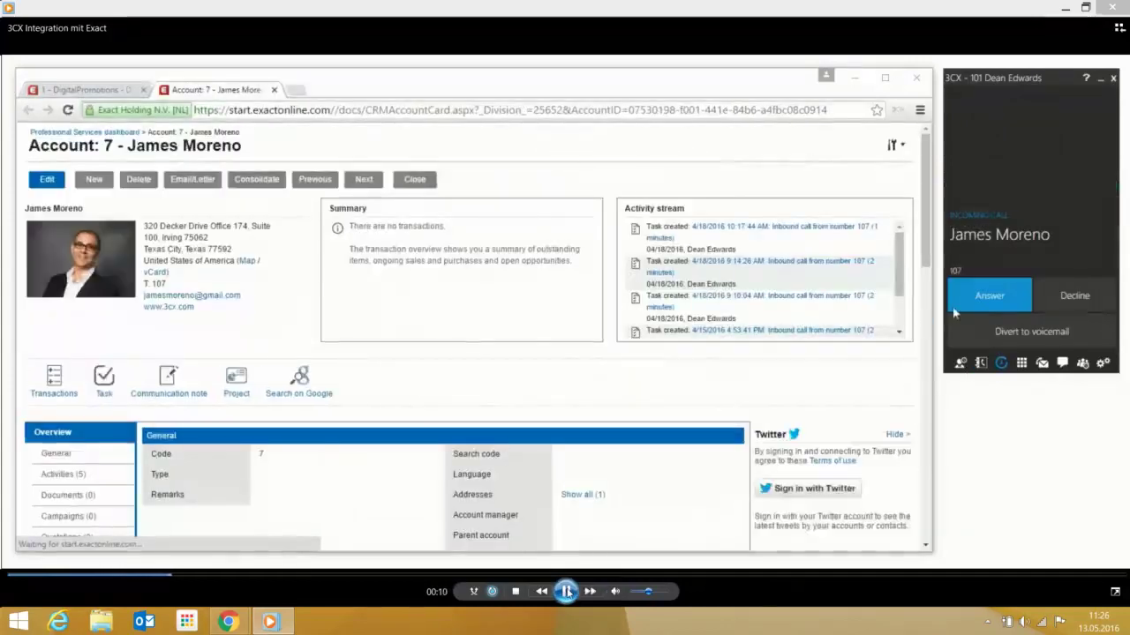
click(566, 591)
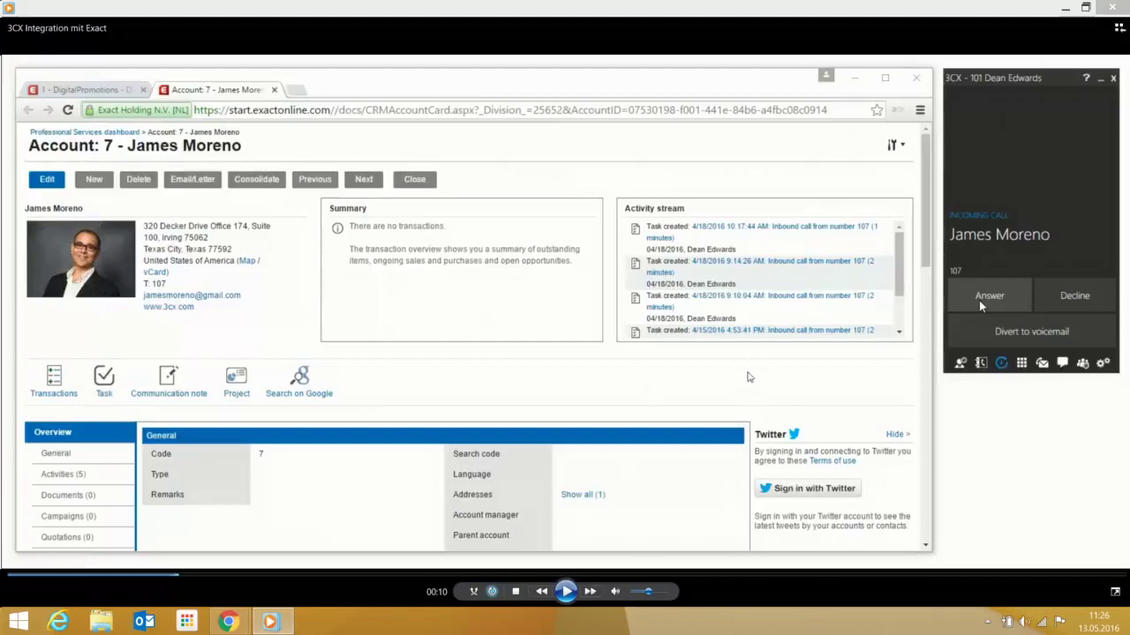
Resume the demo video, pause it once the call notes are entered in the new task, and close the media player
click(568, 592)
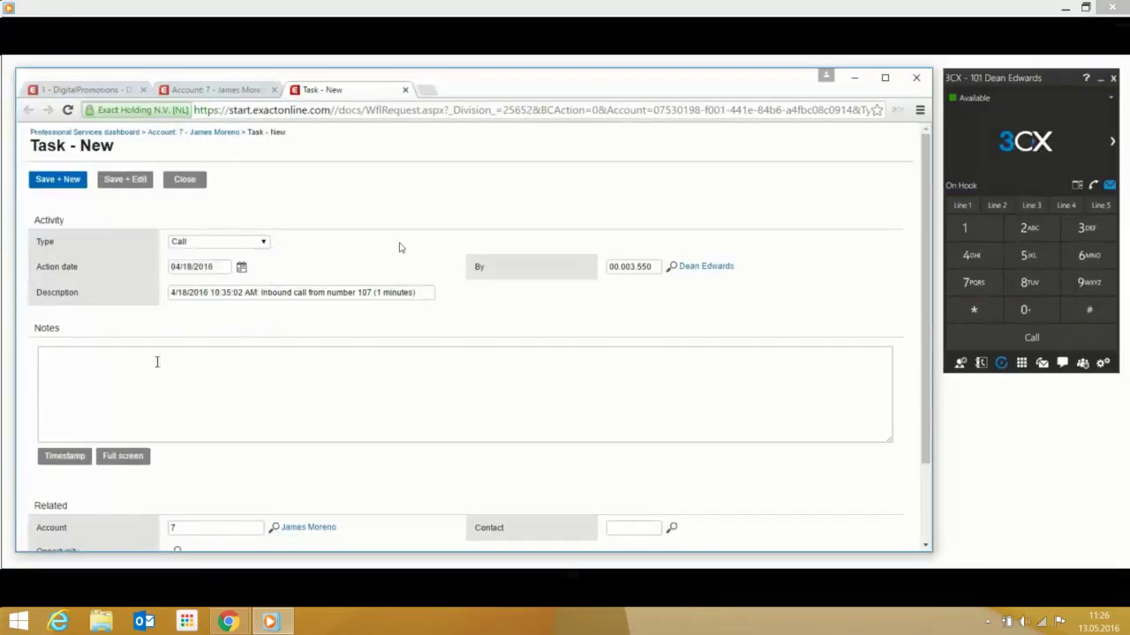
mouse_move(532, 386)
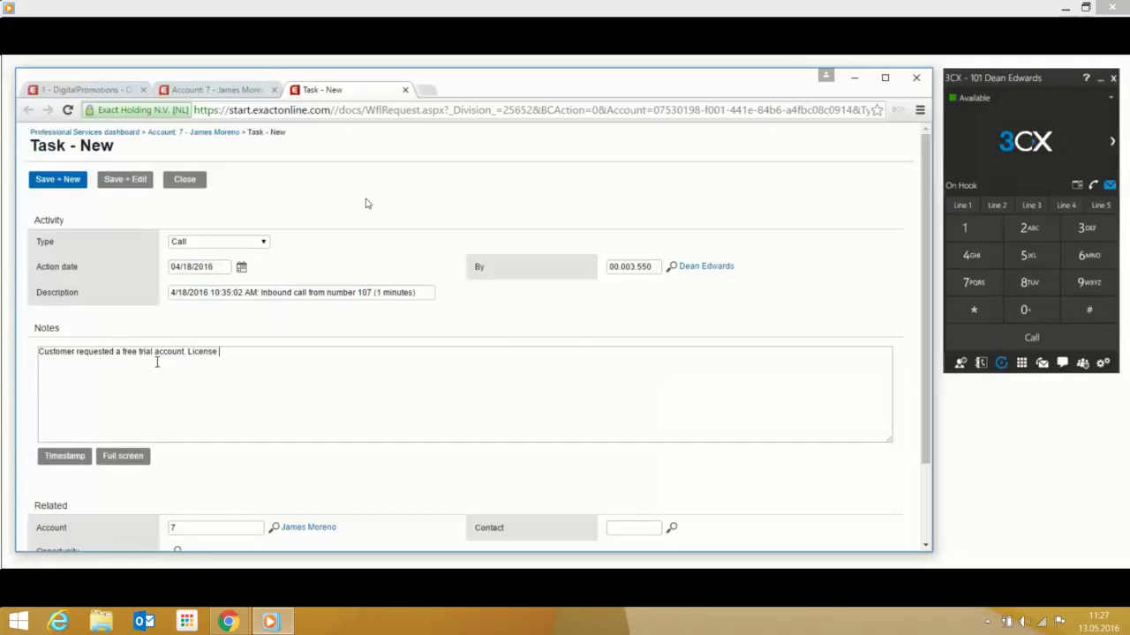
mouse_move(358, 210)
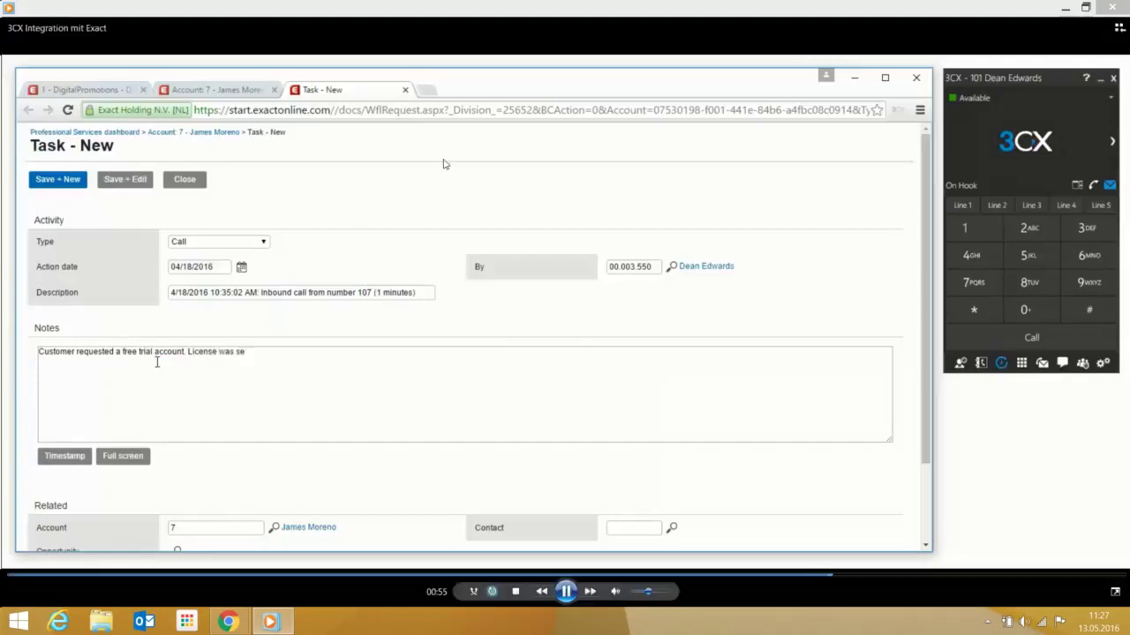
click(569, 593)
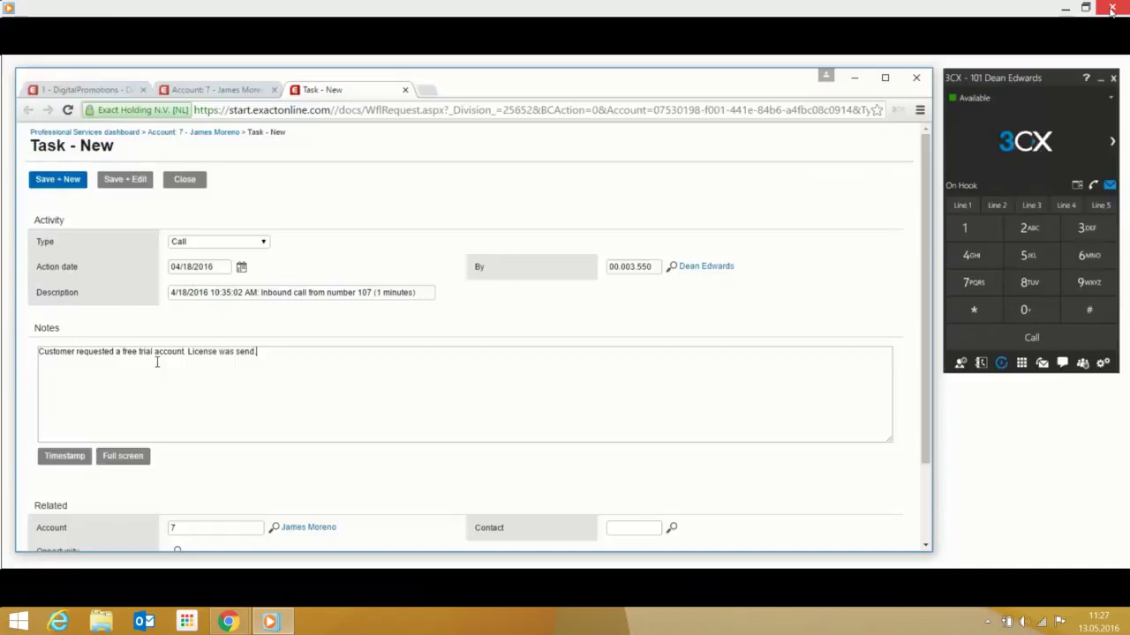
mouse_move(739, 215)
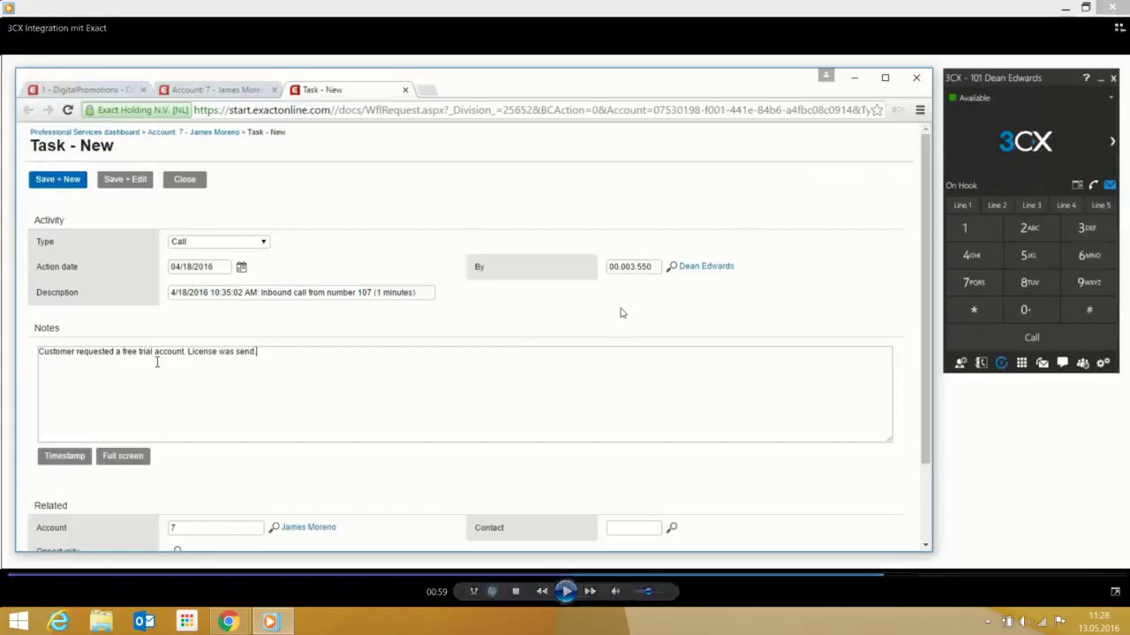
click(1112, 9)
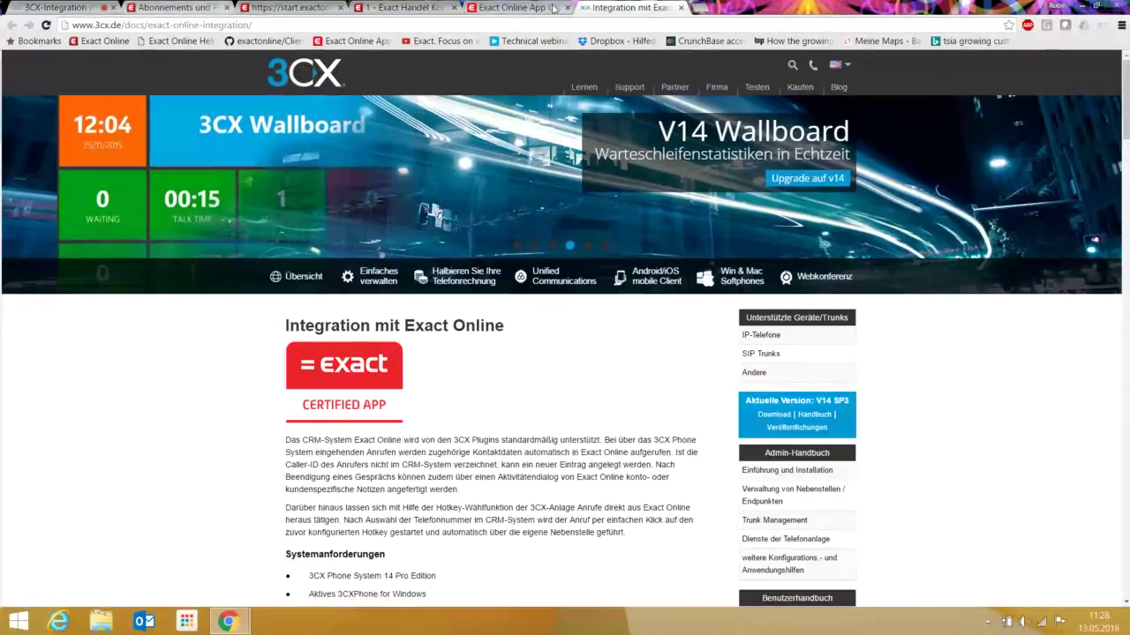
Return to the Exact pricing page and open the information on becoming an App Center partner
click(192, 10)
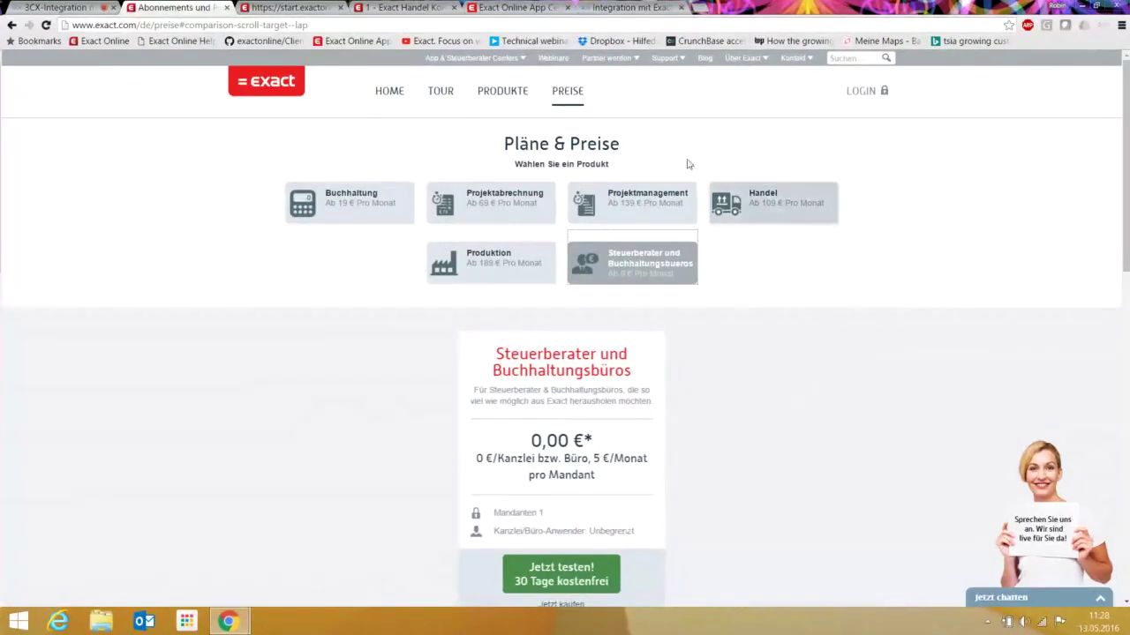
mouse_move(609, 58)
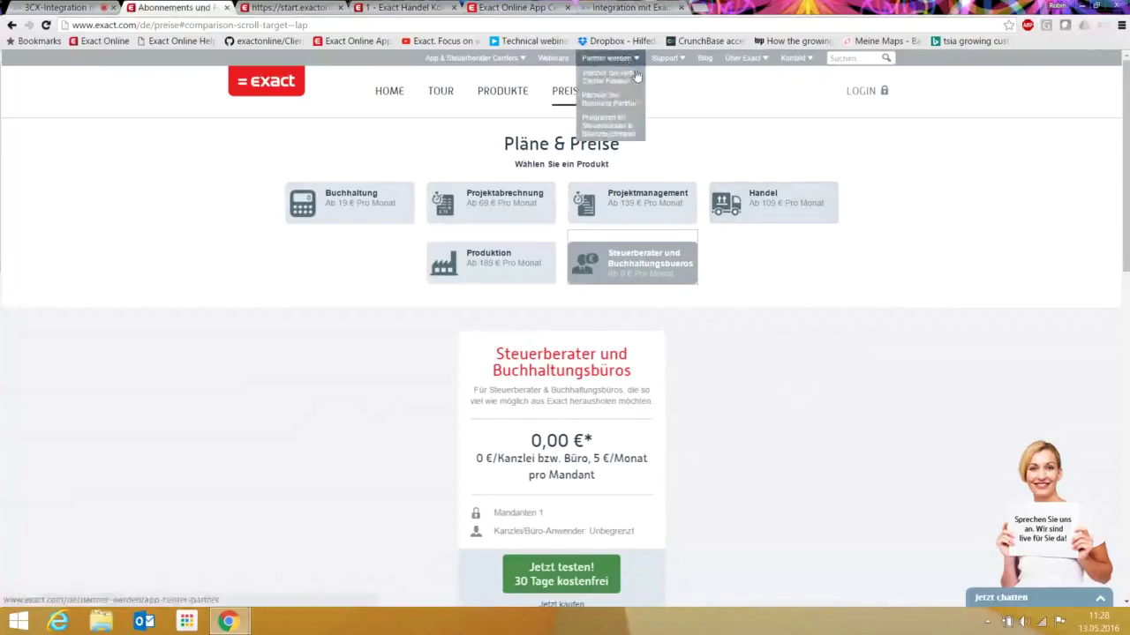
click(630, 80)
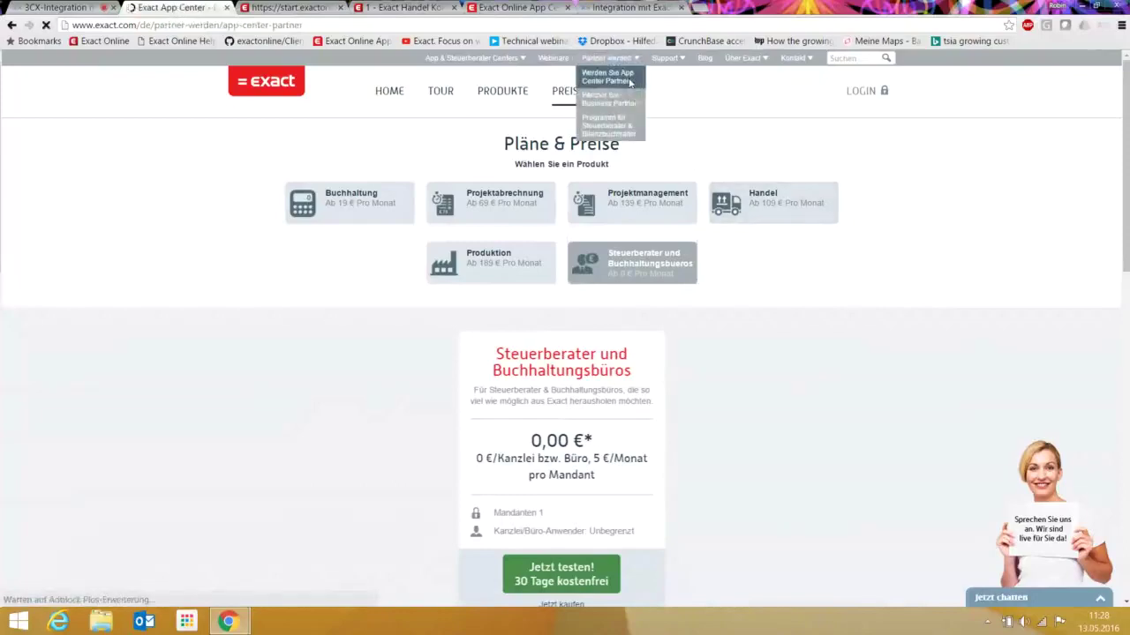
scroll(397, 353, down, 1)
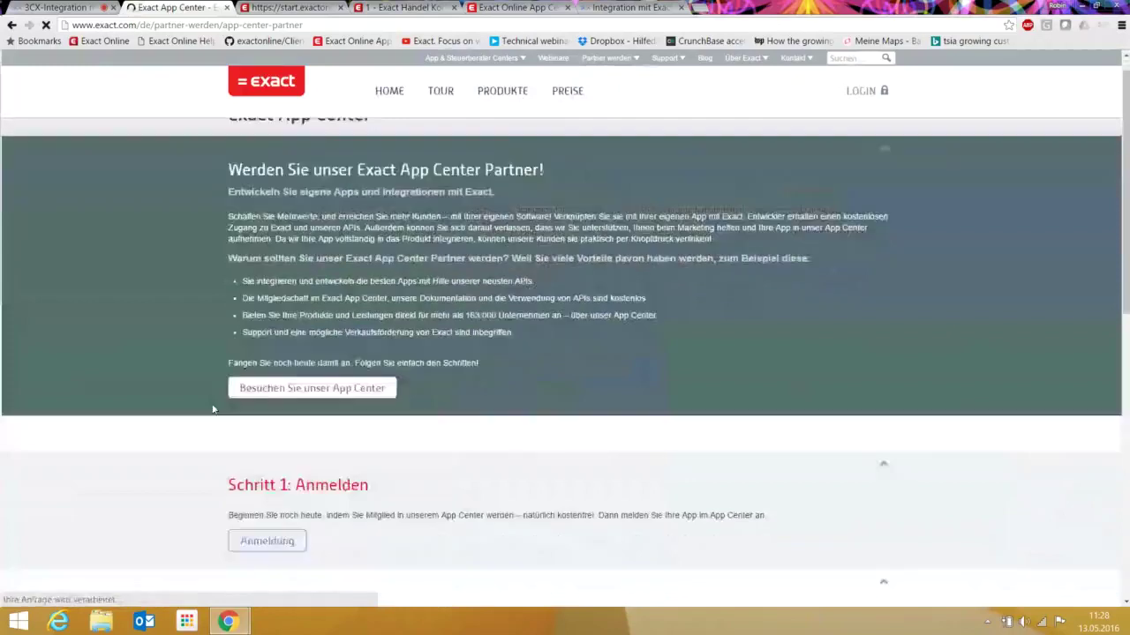
Try to open the App Center registration under Schritt 1: Anmelden
click(265, 512)
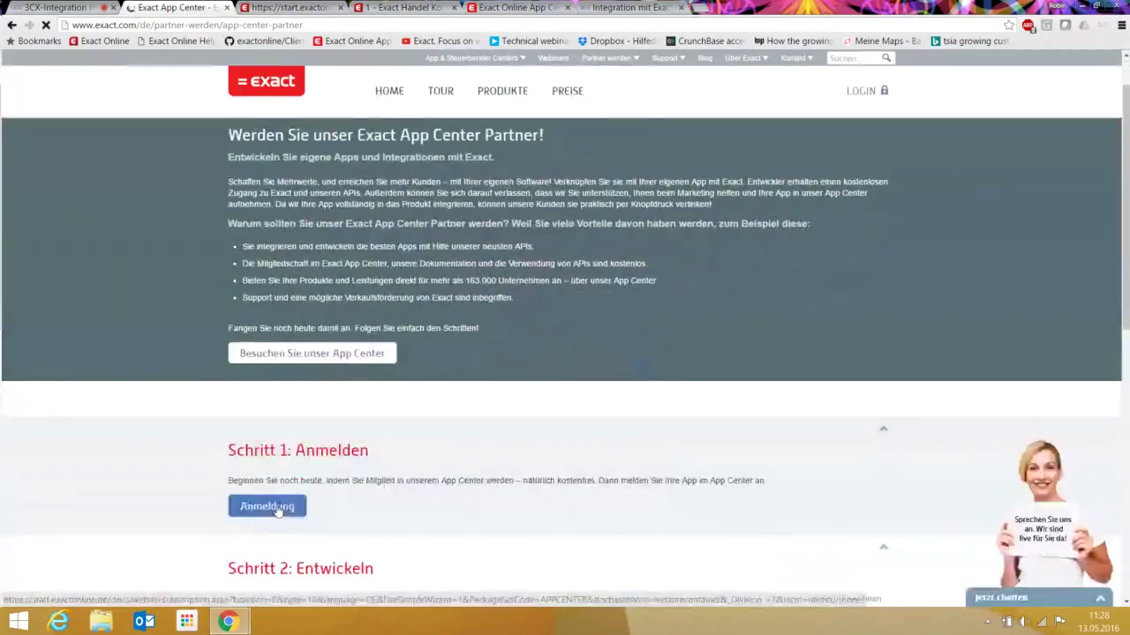
click(277, 509)
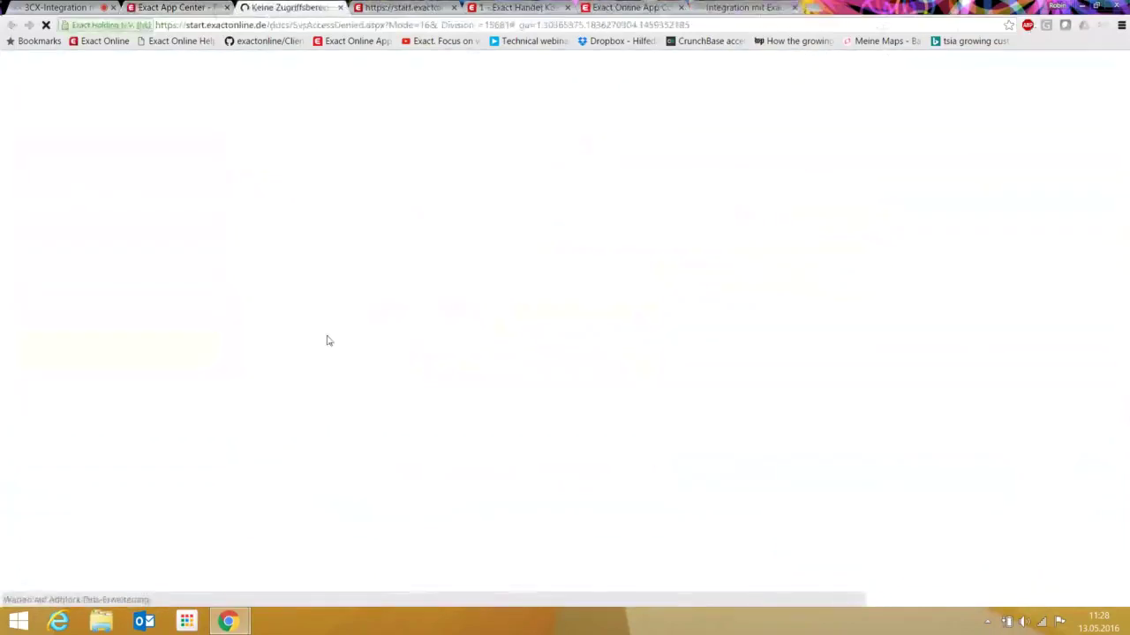
click(339, 8)
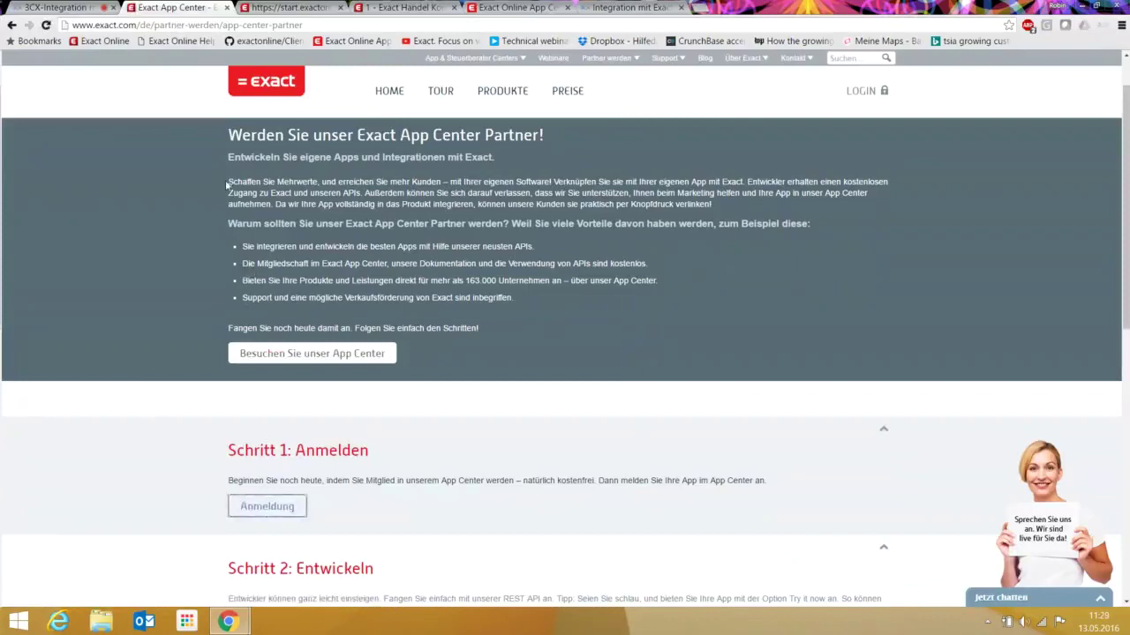
Go to the home page of the Exact website
scroll(176, 353, up, 1)
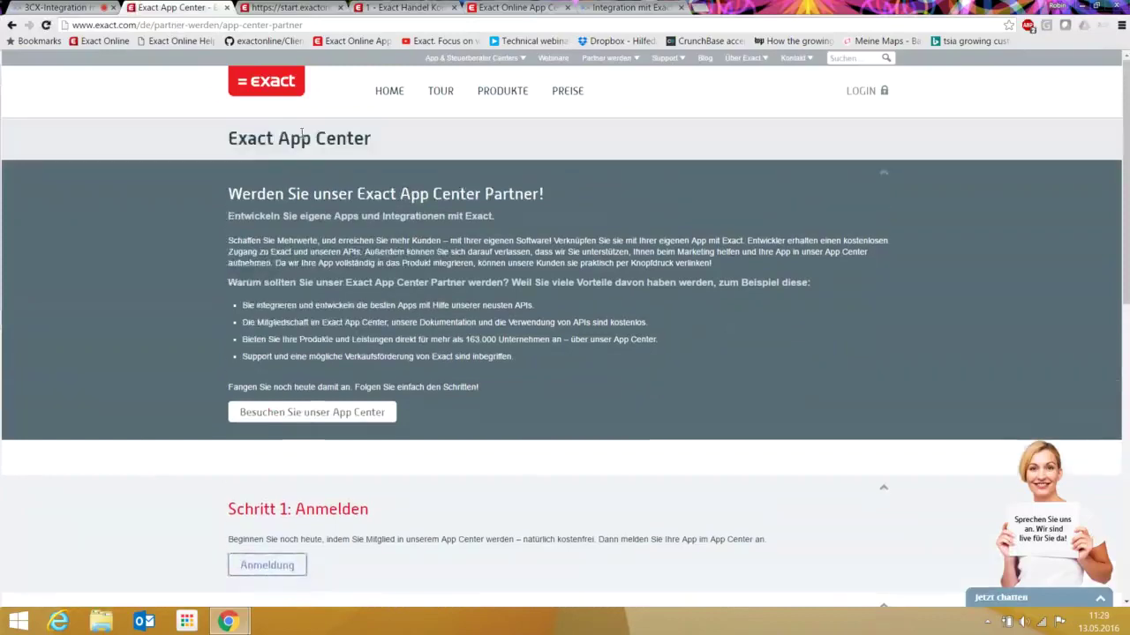
click(384, 98)
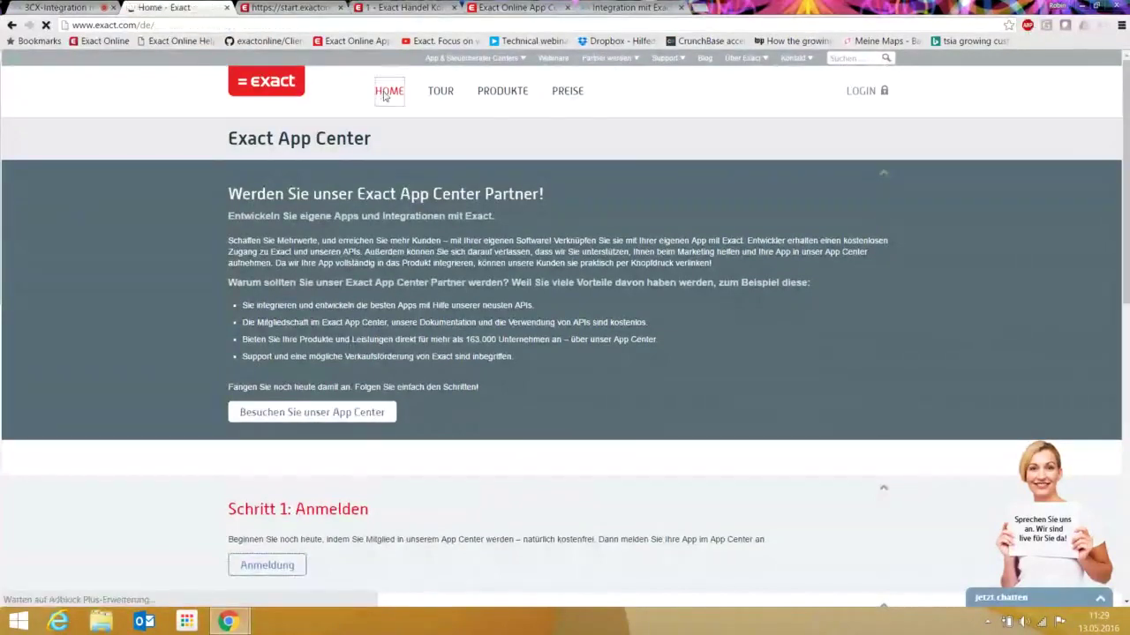